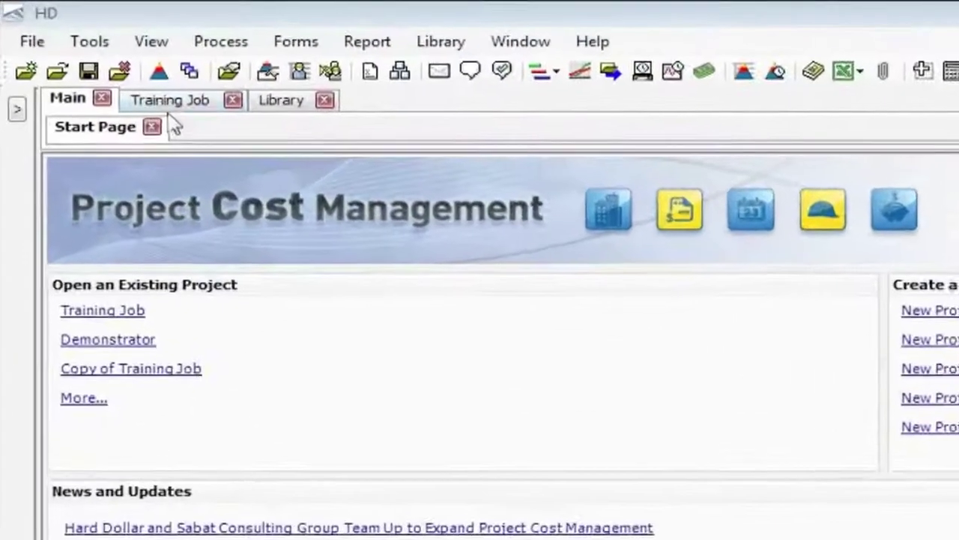
Switch to the Training Job project and view its Resource Assembly Register and Resource Rate Register
{"action": "left_click", "coordinate": [171, 102]}
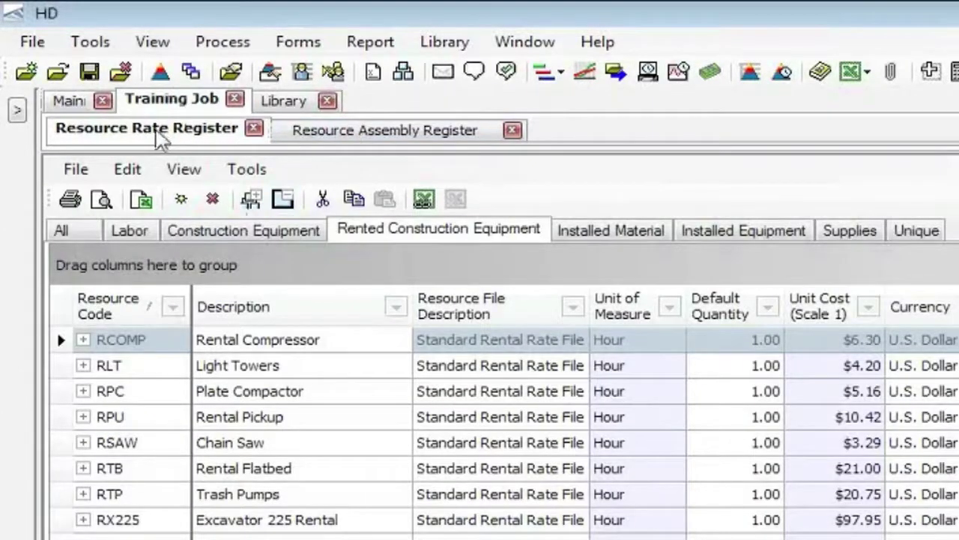
{"action": "left_click", "coordinate": [323, 139]}
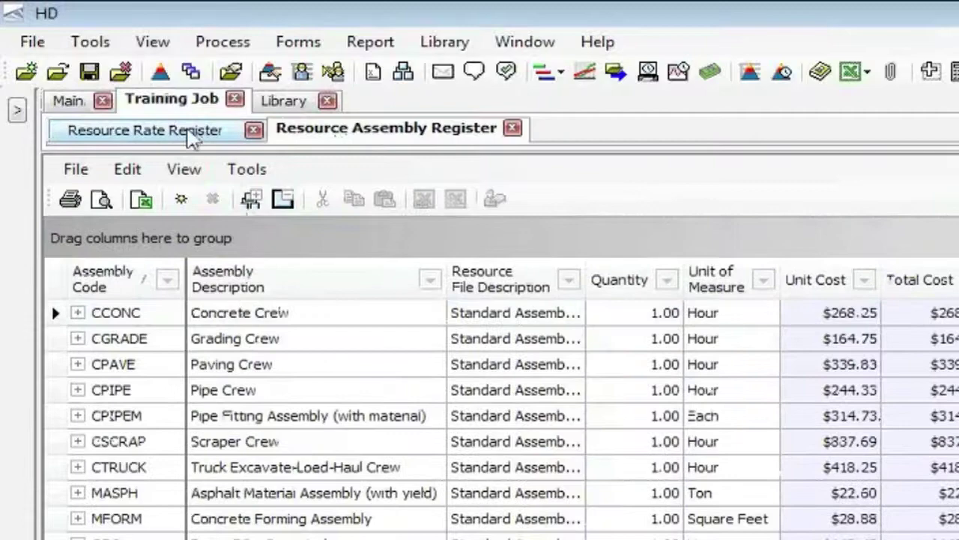
{"action": "left_click", "coordinate": [189, 137]}
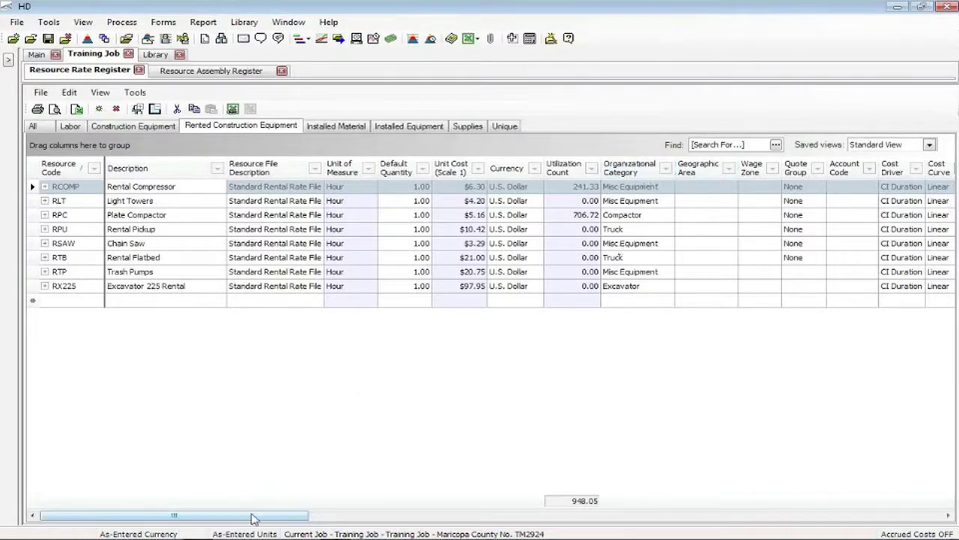
Examine all columns of the rented construction equipment rates and the rows for plate compactor, light towers and rental compressor
{"action": "left_click_drag", "start_coordinate": [253, 517], "coordinate": [729, 524]}
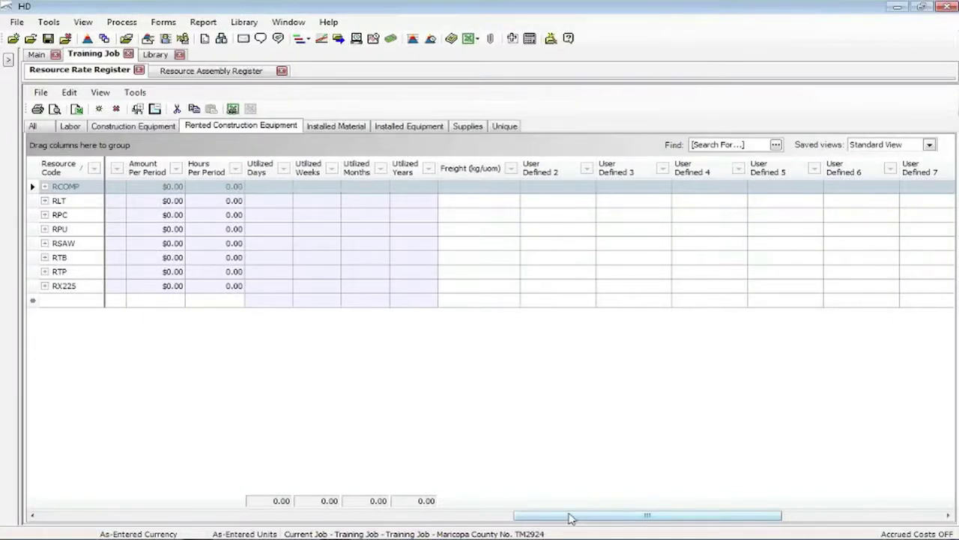
{"action": "left_click_drag", "start_coordinate": [570, 517], "coordinate": [64, 520]}
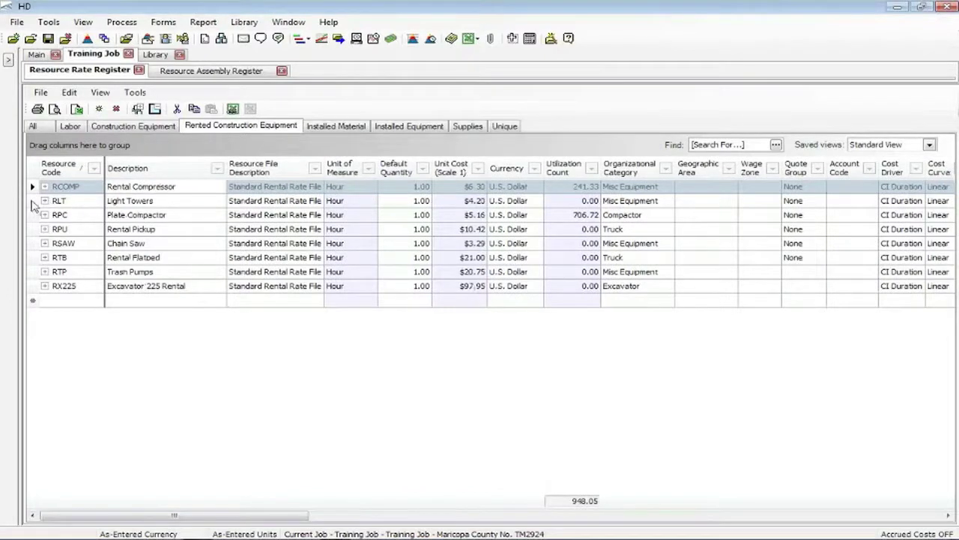
{"action": "left_click", "coordinate": [32, 201]}
{"action": "left_click", "coordinate": [33, 215]}
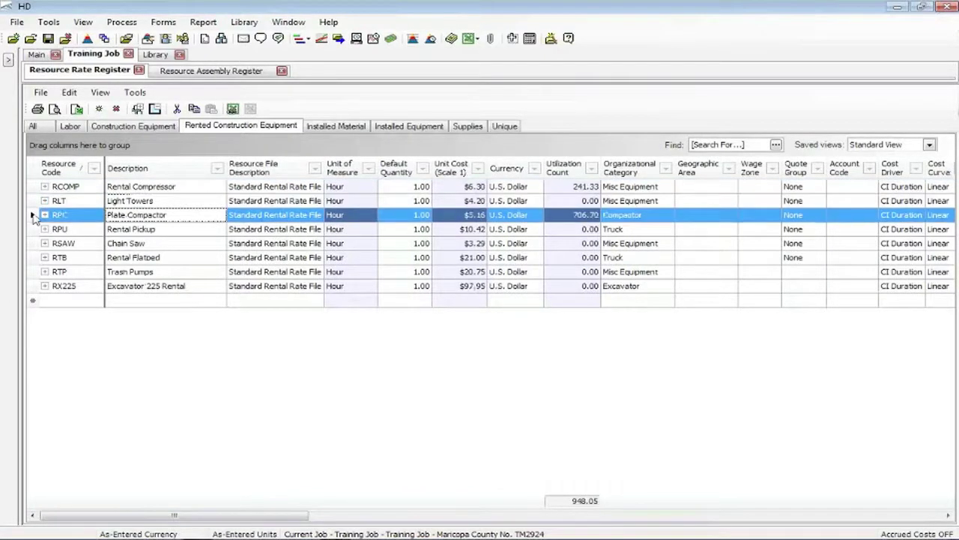
{"action": "left_click", "coordinate": [32, 201]}
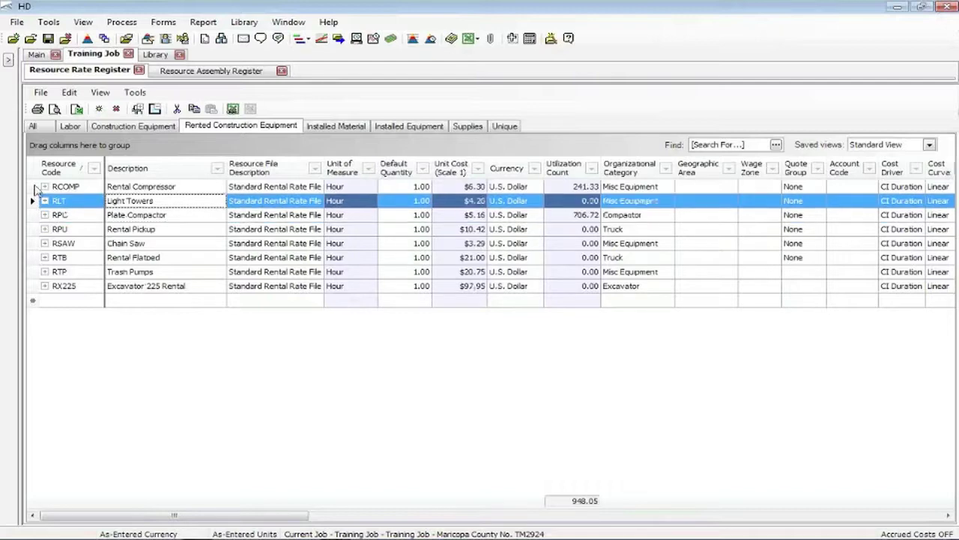
{"action": "left_click", "coordinate": [33, 186]}
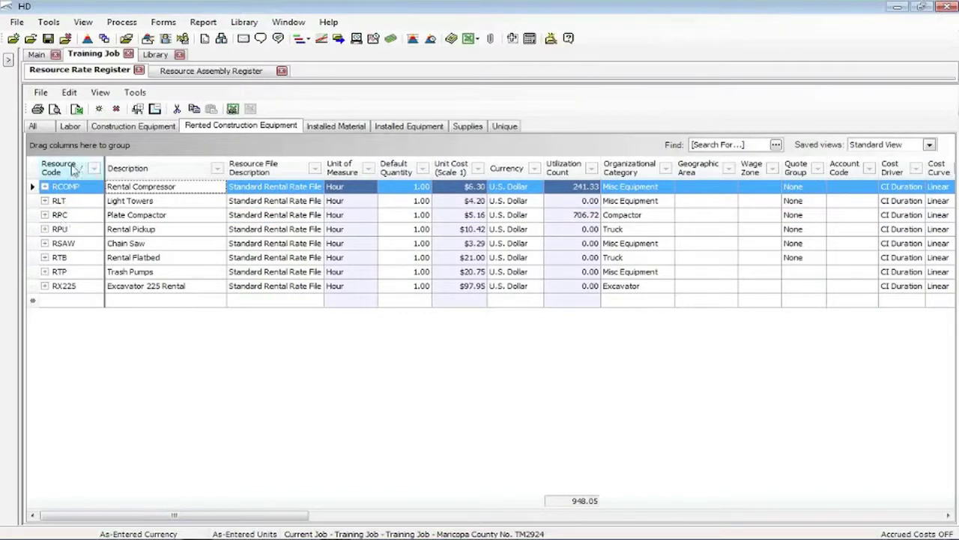
Show the labor rates, and expand and collapse the cost breakdown of the Carpenter Journeyman (LC2)
{"action": "left_click", "coordinate": [73, 129]}
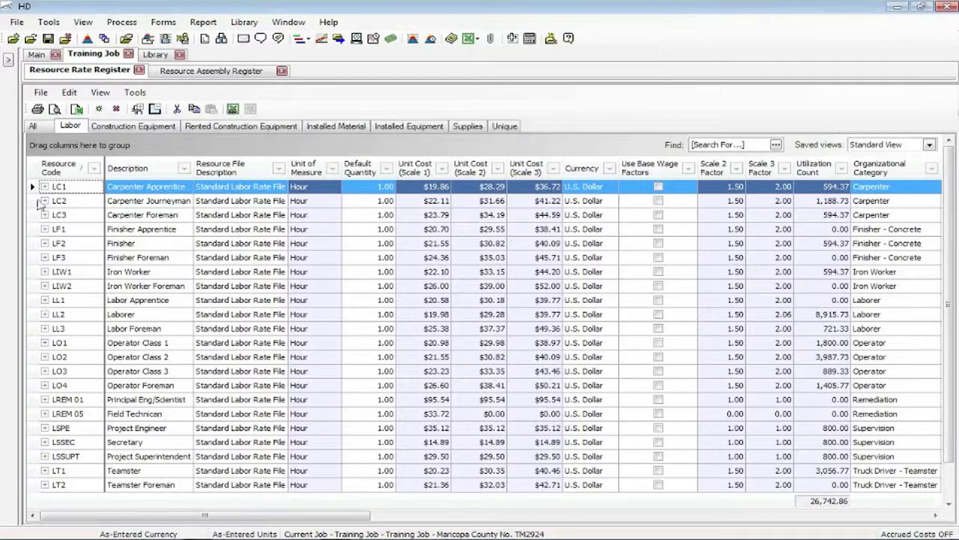
{"action": "left_click", "coordinate": [35, 201]}
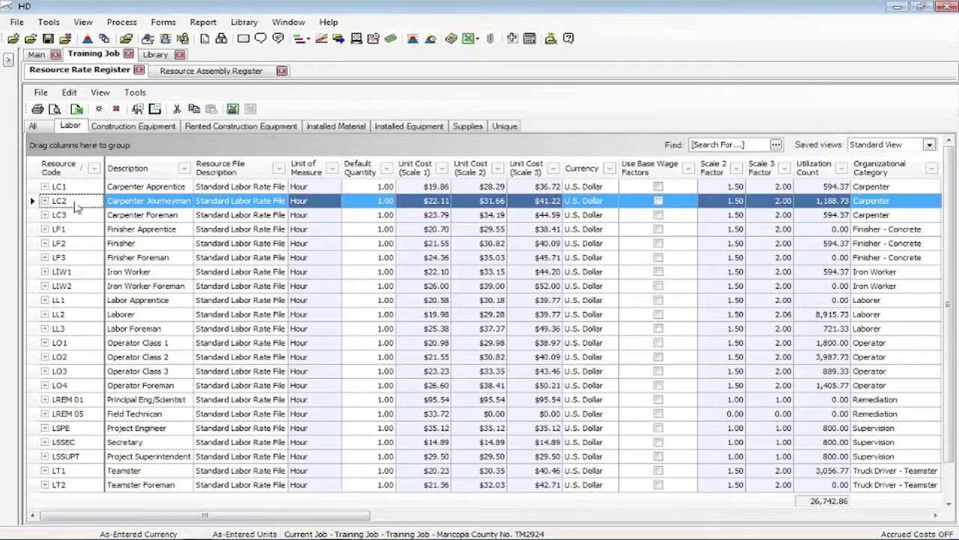
{"action": "left_click", "coordinate": [44, 200]}
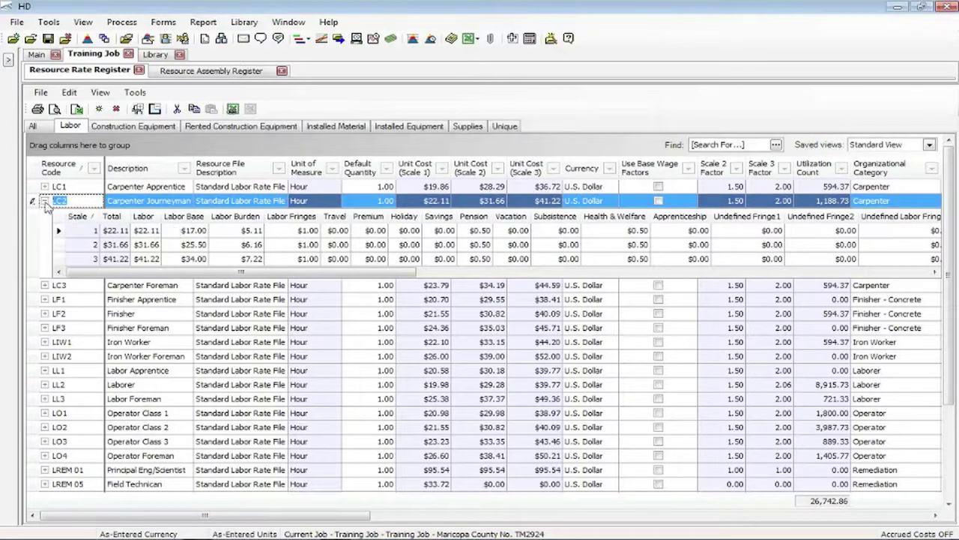
{"action": "left_click", "coordinate": [45, 201]}
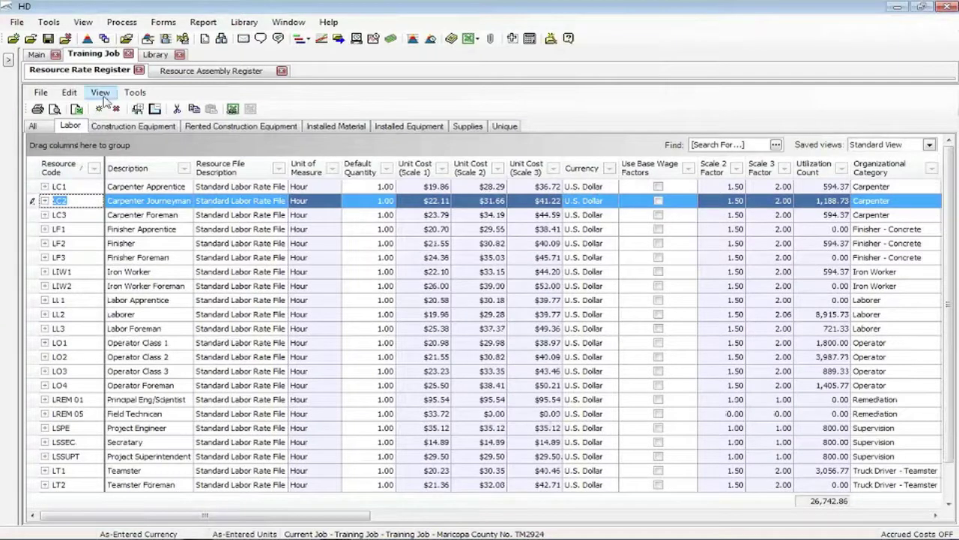
Open the Resource Cost Details register and apply its saved Labor View
{"action": "left_click", "coordinate": [103, 95]}
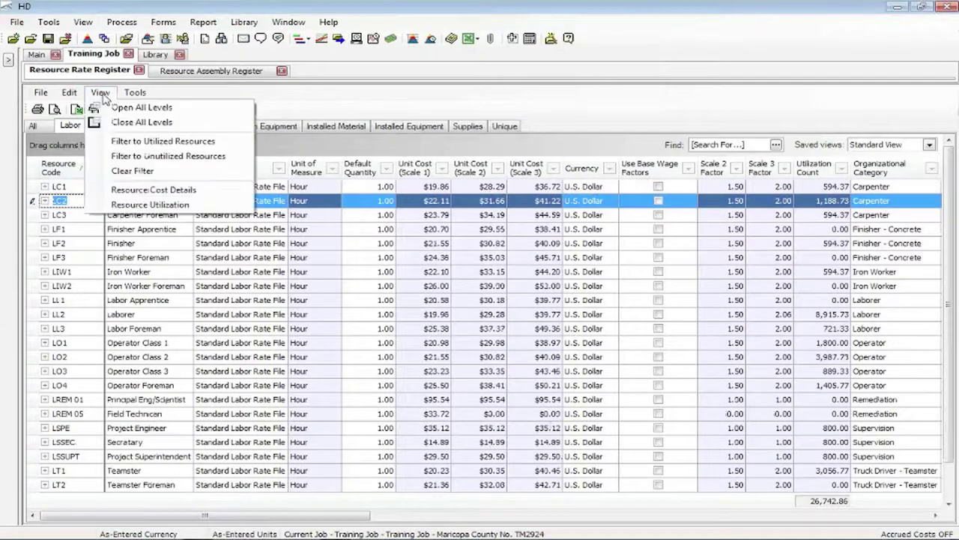
{"action": "left_click", "coordinate": [223, 192]}
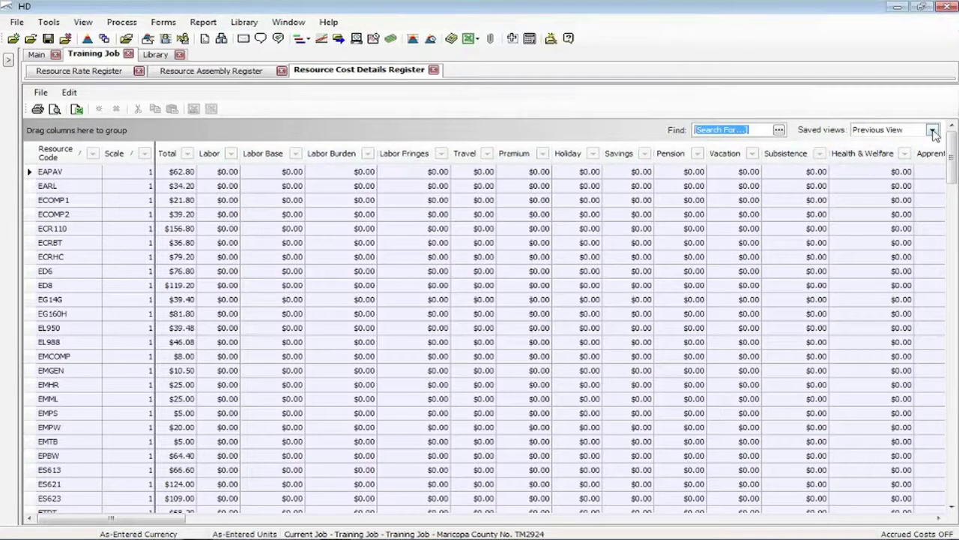
{"action": "left_click", "coordinate": [933, 131]}
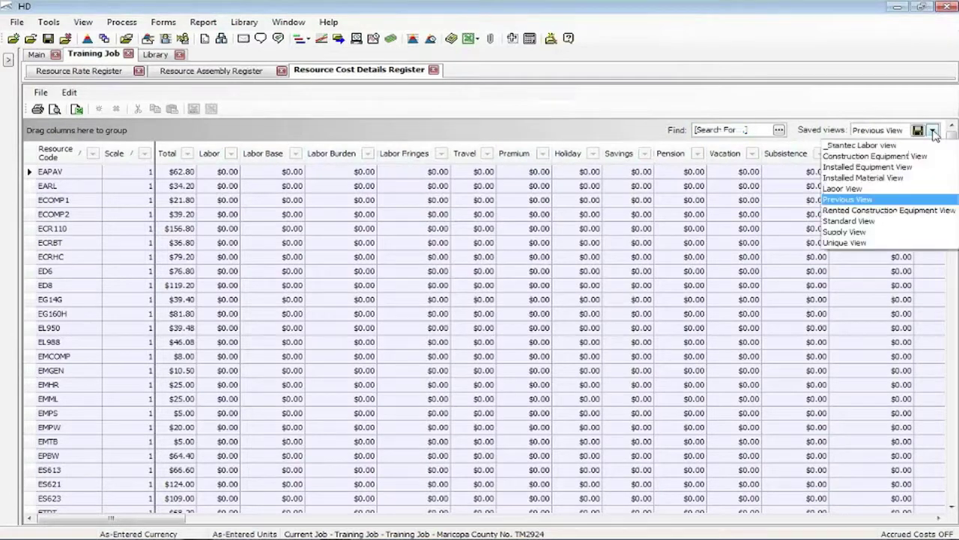
{"action": "left_click", "coordinate": [872, 191]}
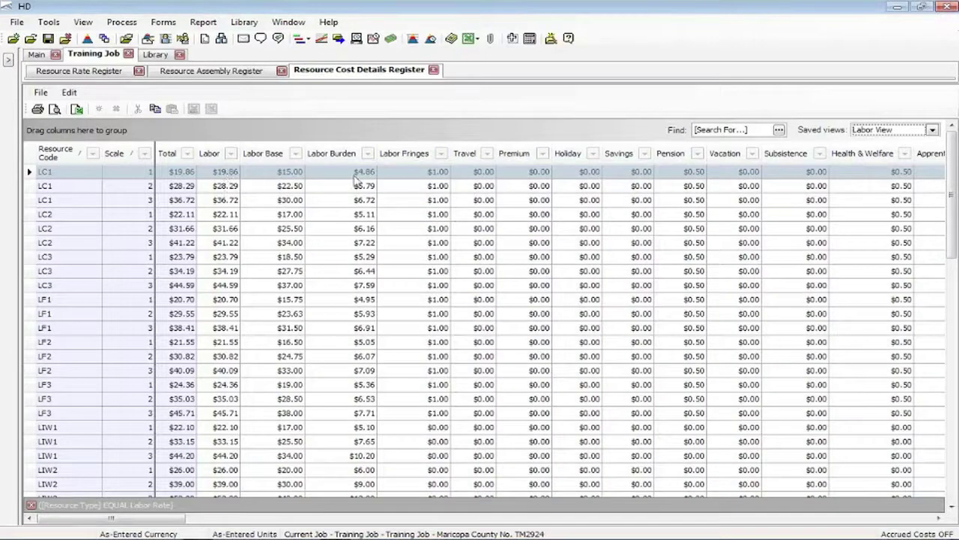
Step down the Travel costs of the labor resources from LC1 scale 2 to LF1 scale 2
{"action": "left_click", "coordinate": [470, 186]}
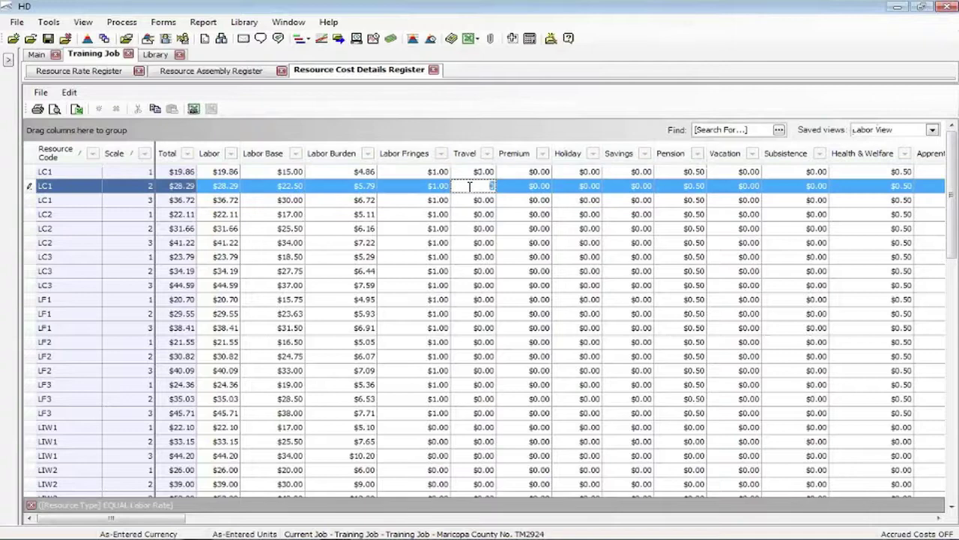
{"action": "key", "text": "Down"}
{"action": "key", "text": "Down"}
{"action": "key", "text": "Down"}
{"action": "key", "text": "Down"}
{"action": "key", "text": "Down"}
{"action": "key", "text": "Down"}
{"action": "key", "text": "Down"}
{"action": "key", "text": "Down"}
{"action": "key", "text": "Down"}
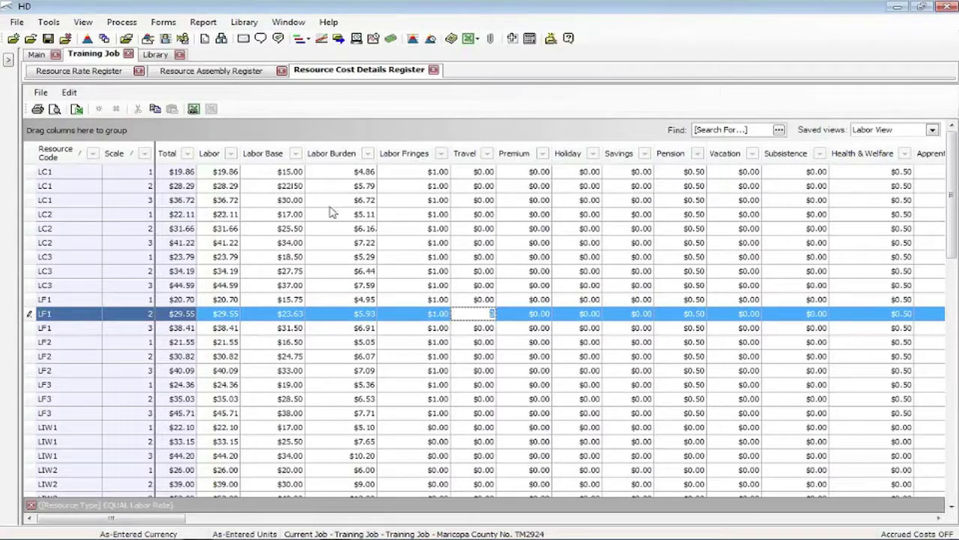
Apply the saved Installed Material View and step through the Installed Materials costs between MACA1-1/2 and MDIRTA
{"action": "left_click", "coordinate": [933, 130]}
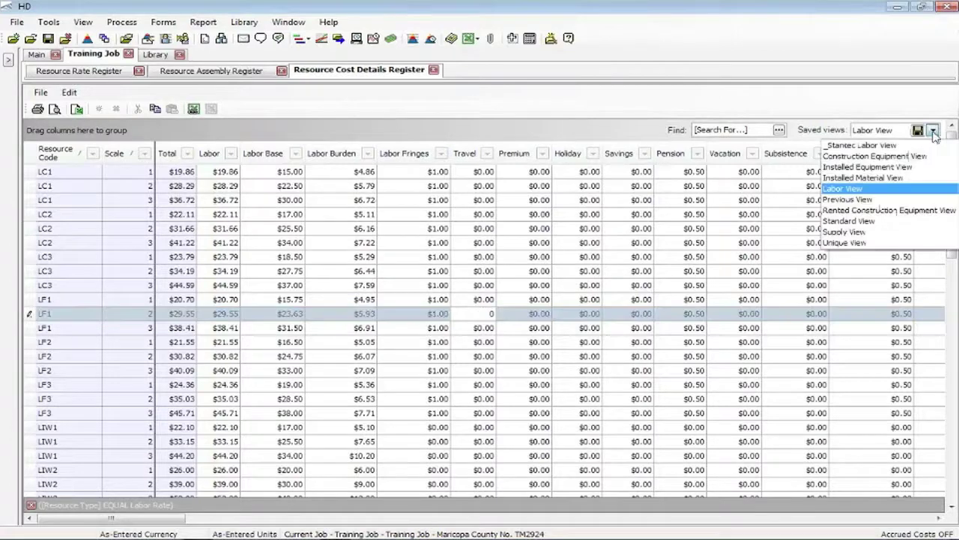
{"action": "left_click", "coordinate": [838, 178]}
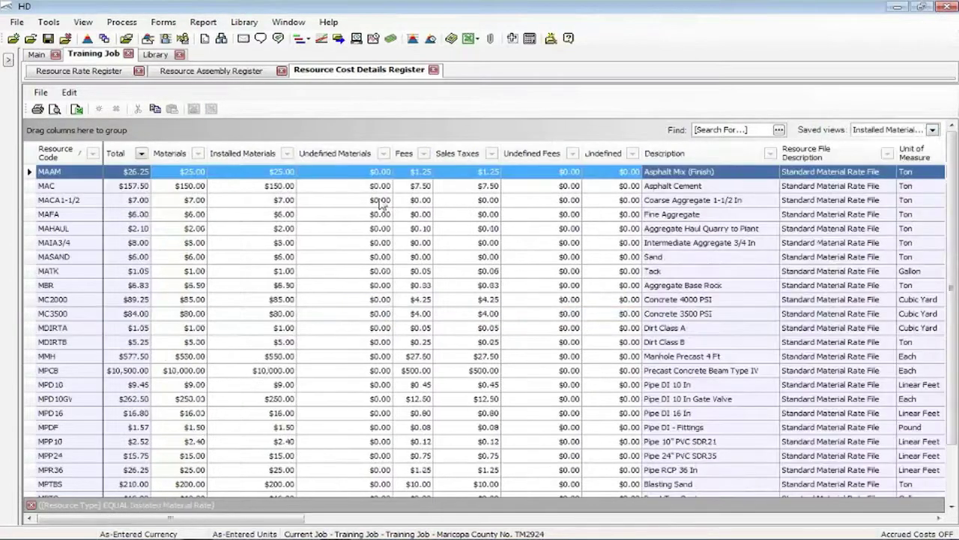
{"action": "left_click", "coordinate": [252, 200]}
{"action": "key", "text": "Down"}
{"action": "key", "text": "Down"}
{"action": "key", "text": "Down"}
{"action": "key", "text": "Down"}
{"action": "key", "text": "Down"}
{"action": "key", "text": "Down"}
{"action": "key", "text": "Down"}
{"action": "key", "text": "Down"}
{"action": "key", "text": "Down"}
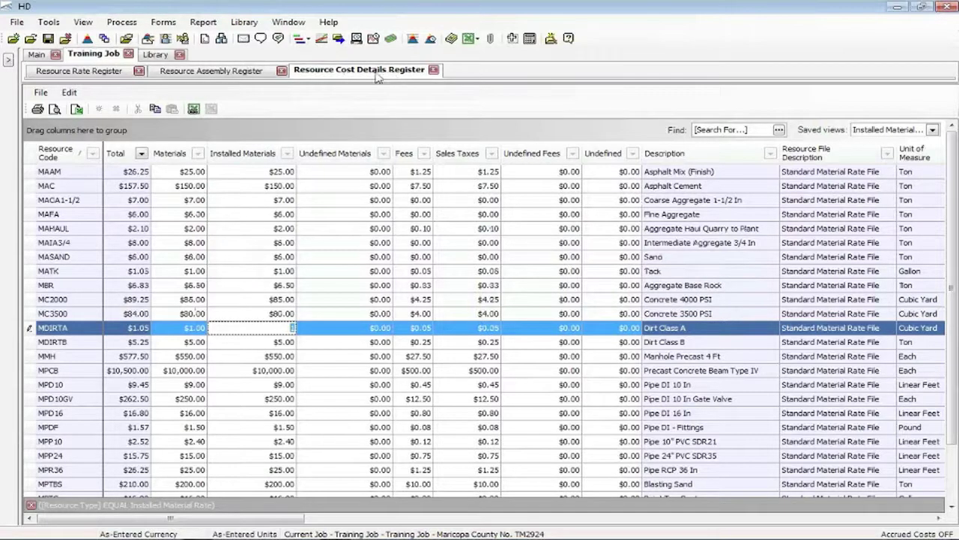
{"action": "left_click", "coordinate": [235, 204]}
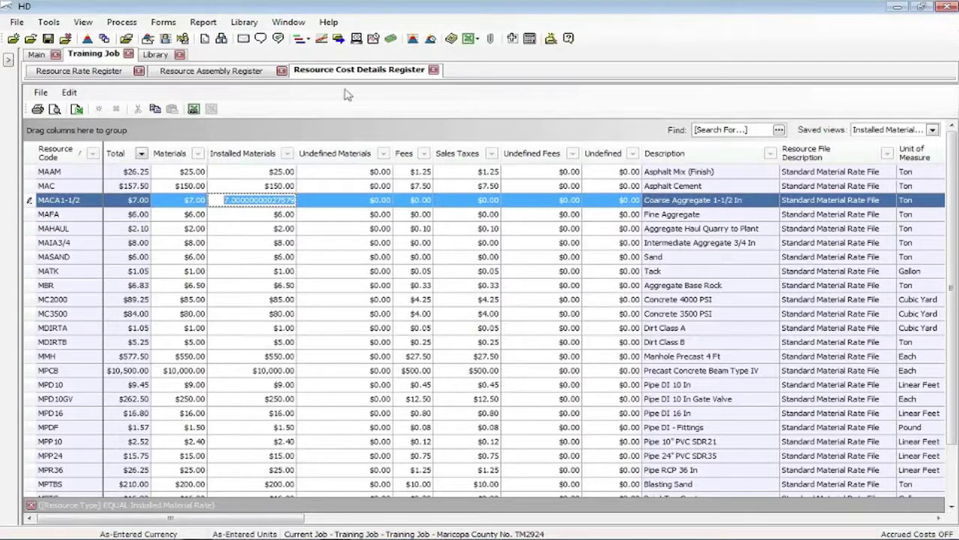
Close the Resource Cost Details register and sort the labor rates by Utilization Count in descending order
{"action": "left_click", "coordinate": [434, 71]}
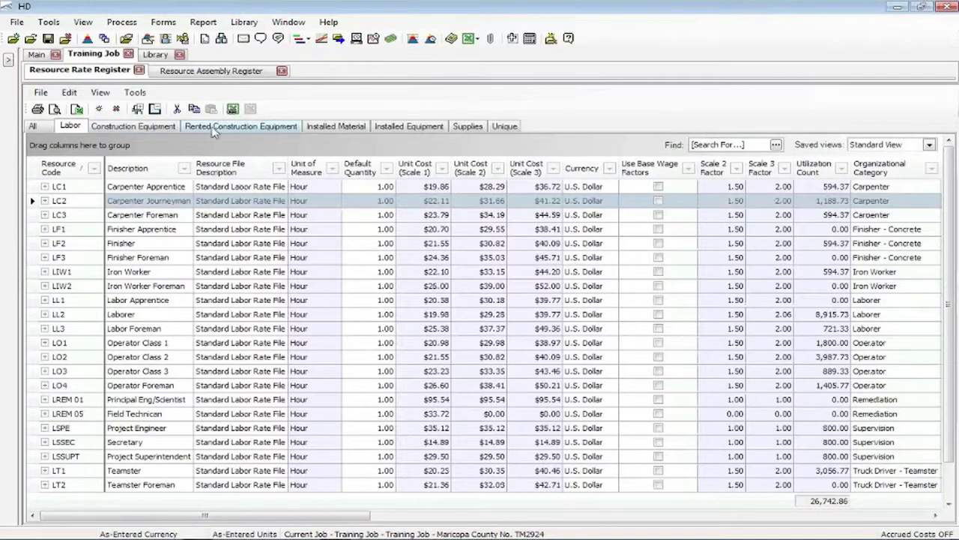
{"action": "left_click", "coordinate": [101, 94]}
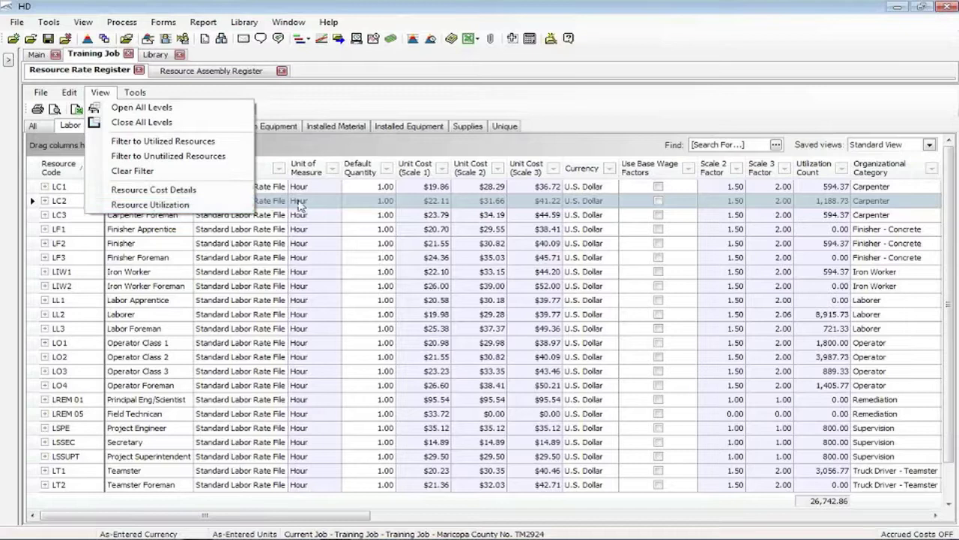
{"action": "left_click", "coordinate": [203, 210]}
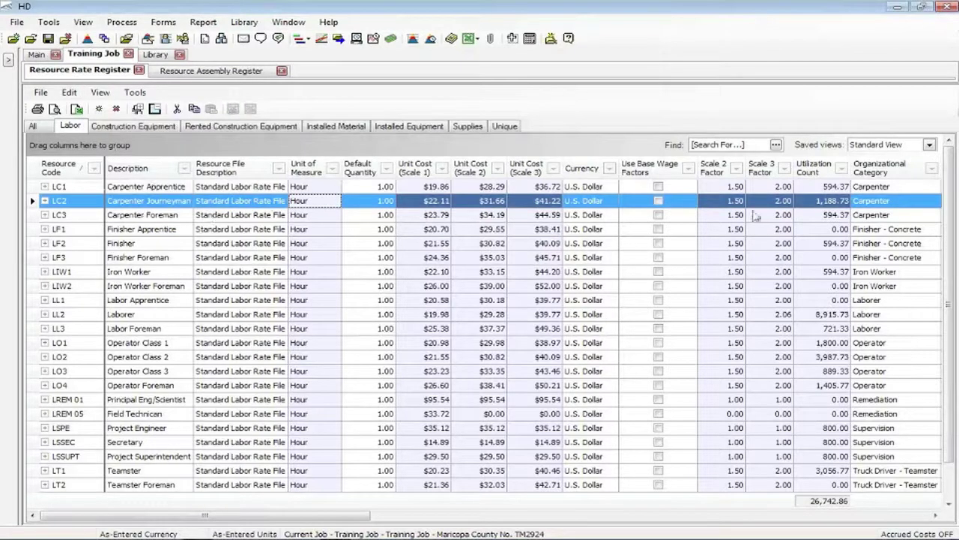
{"action": "left_click", "coordinate": [816, 172]}
{"action": "left_click", "coordinate": [816, 172]}
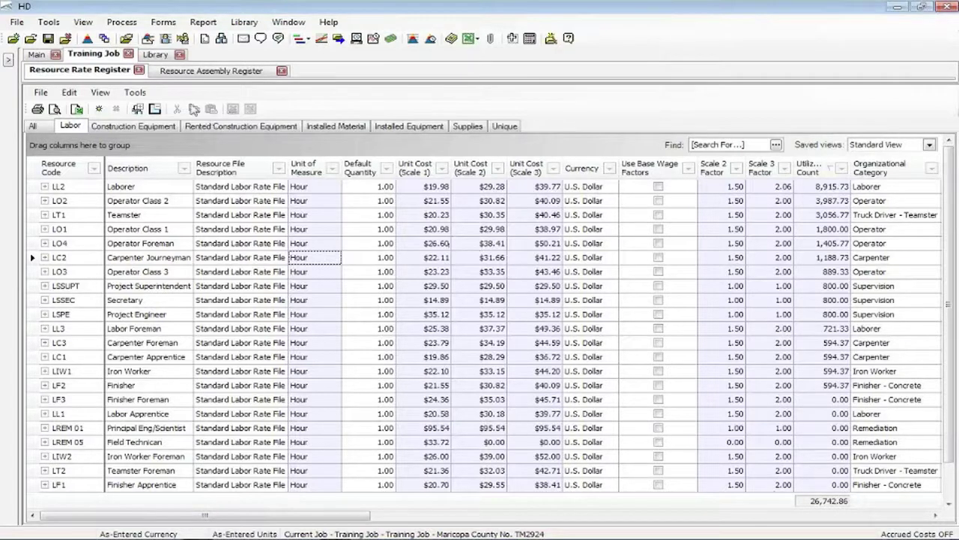
Open the Resource Utilization register and apply its saved Labor View
{"action": "left_click", "coordinate": [100, 93]}
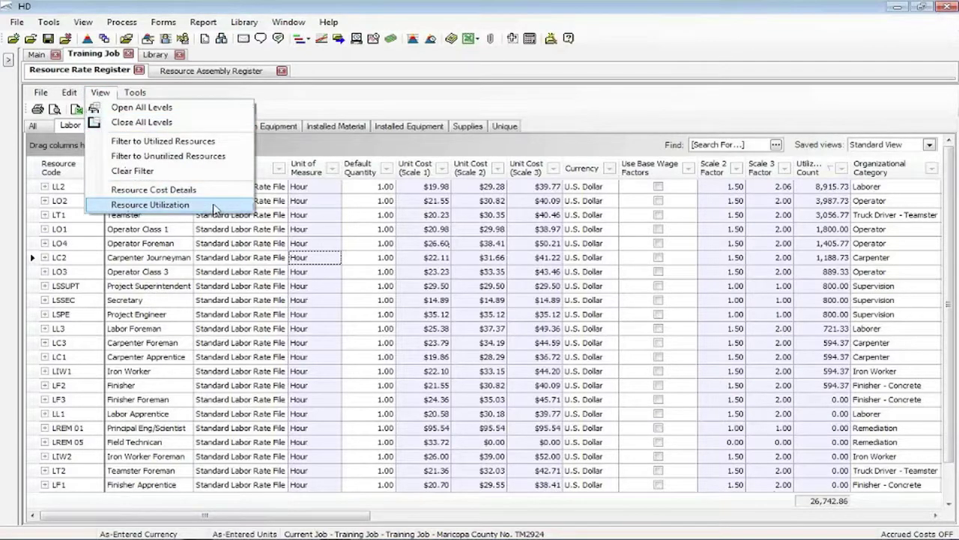
{"action": "left_click", "coordinate": [151, 204]}
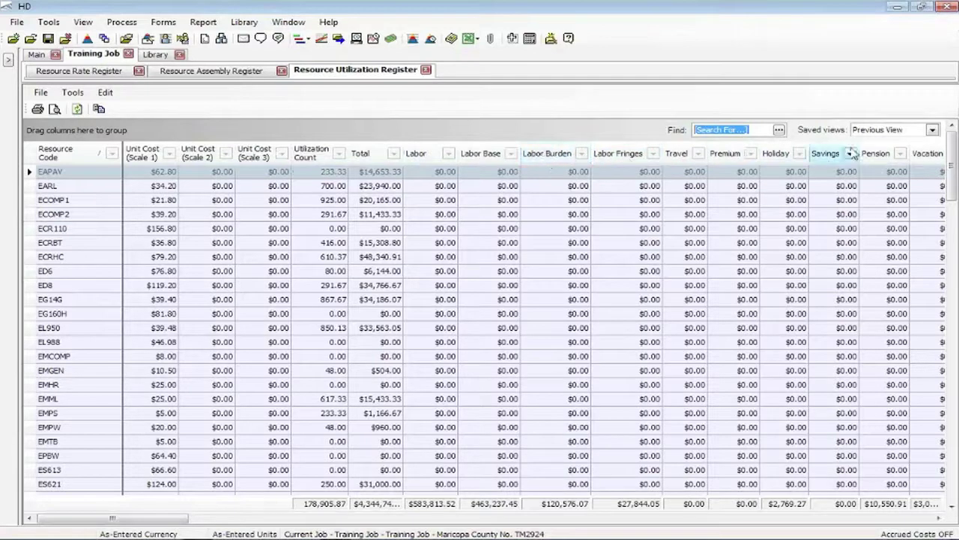
{"action": "left_click", "coordinate": [932, 130]}
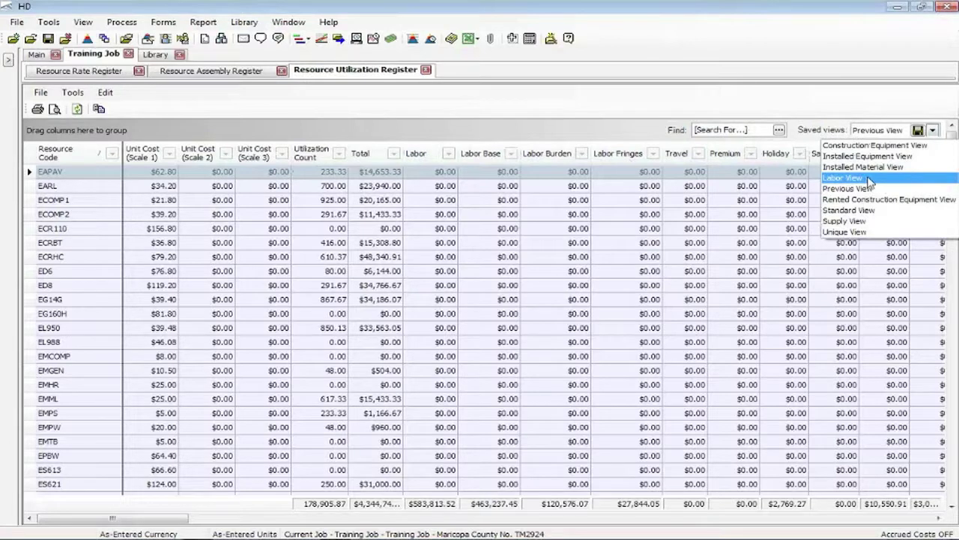
{"action": "left_click", "coordinate": [868, 178]}
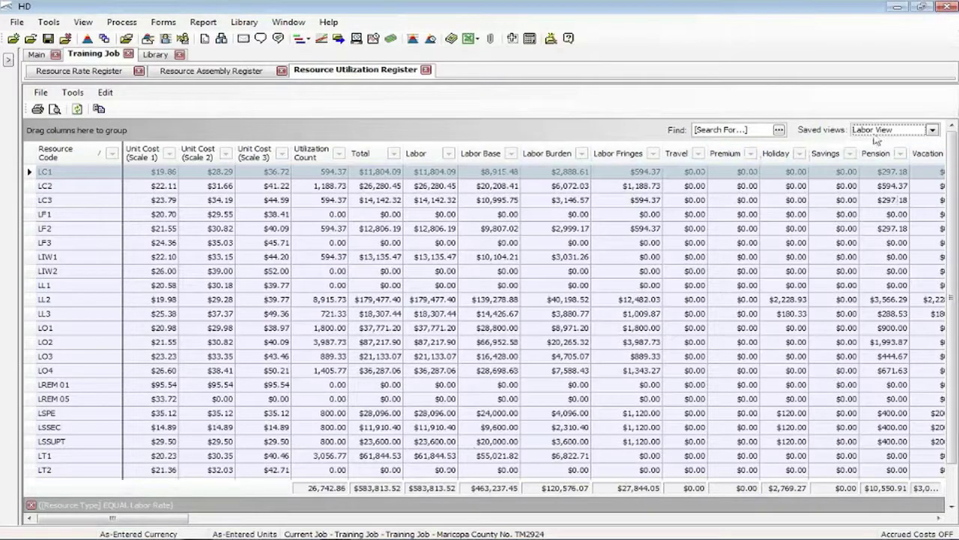
Review the Resource Utilization register in the Installed Material View, including its column totals, and close the register
{"action": "left_click", "coordinate": [933, 130]}
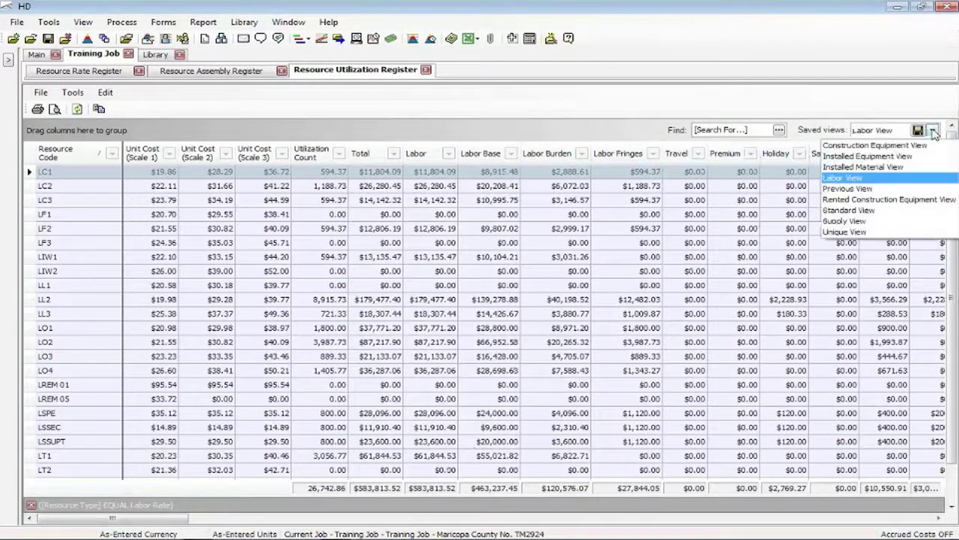
{"action": "left_click", "coordinate": [879, 167]}
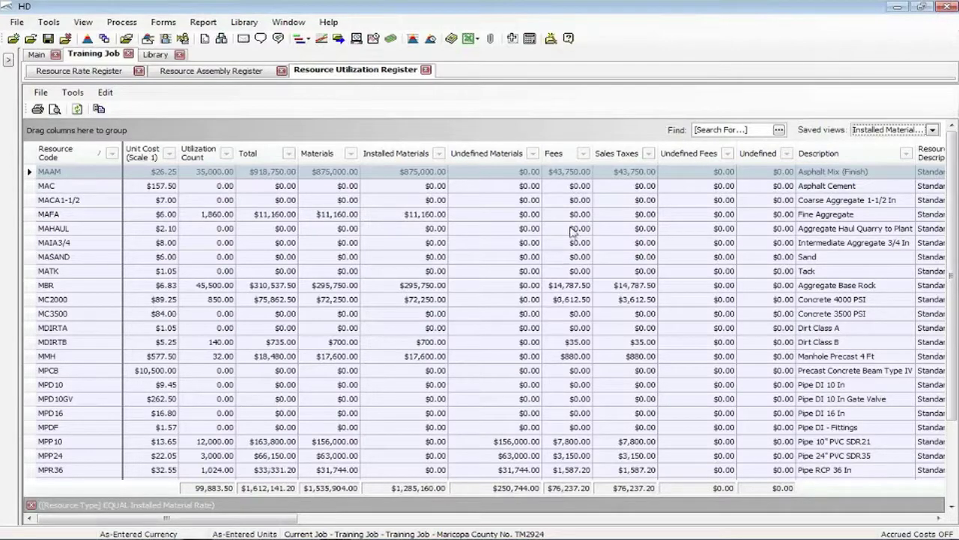
{"action": "mouse_move", "coordinate": [572, 495]}
{"action": "left_click", "coordinate": [426, 70]}
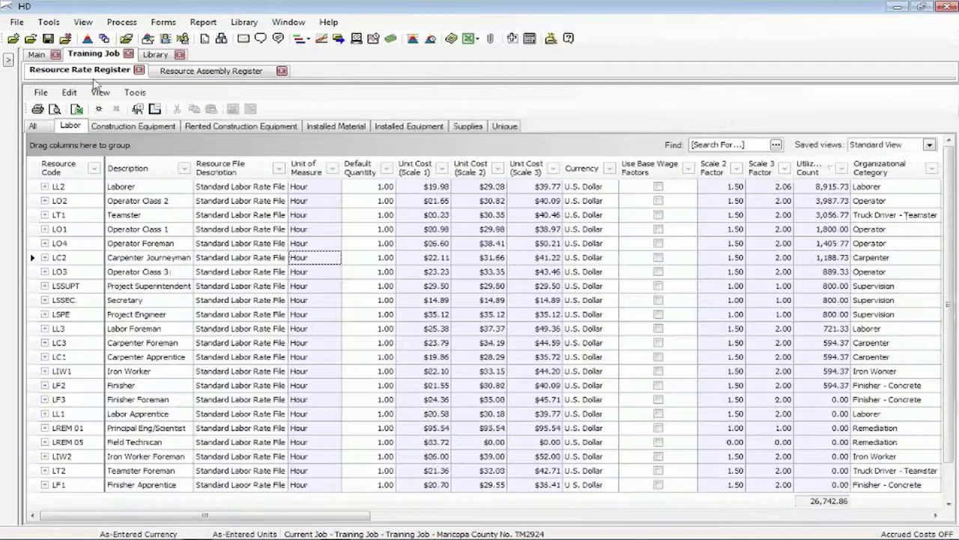
{"action": "left_click", "coordinate": [100, 92]}
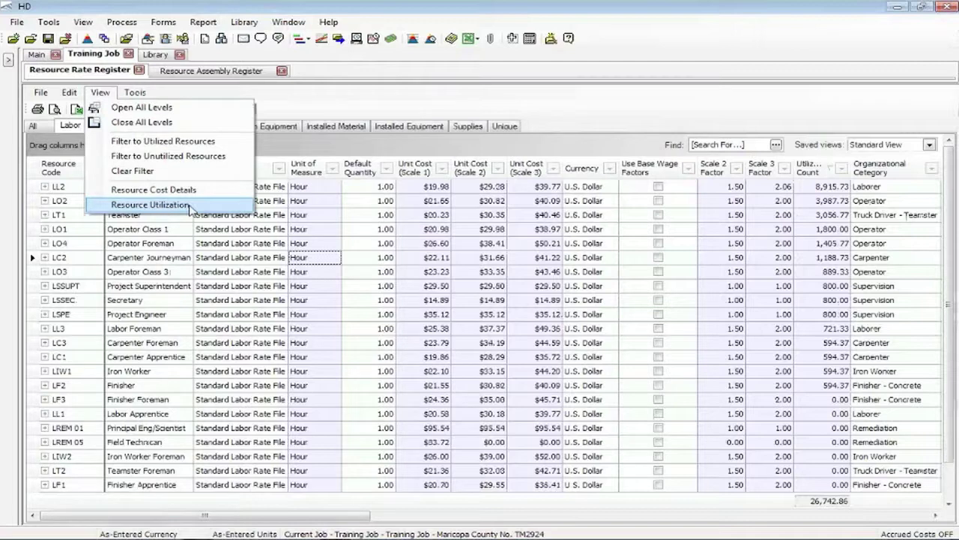
{"action": "left_click", "coordinate": [265, 147]}
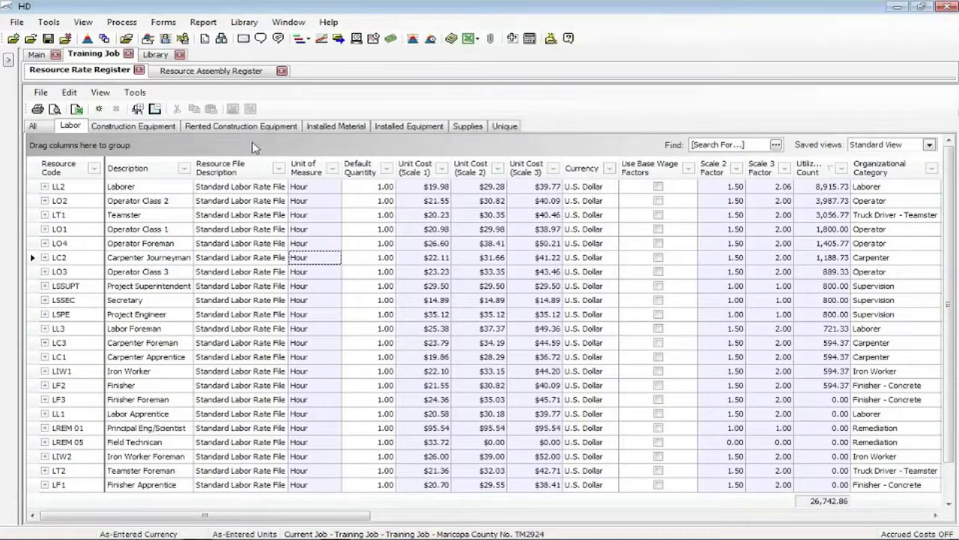
Review the construction equipment, rented construction equipment and installed material rates in the Resource Rate Register
{"action": "left_click", "coordinate": [127, 127]}
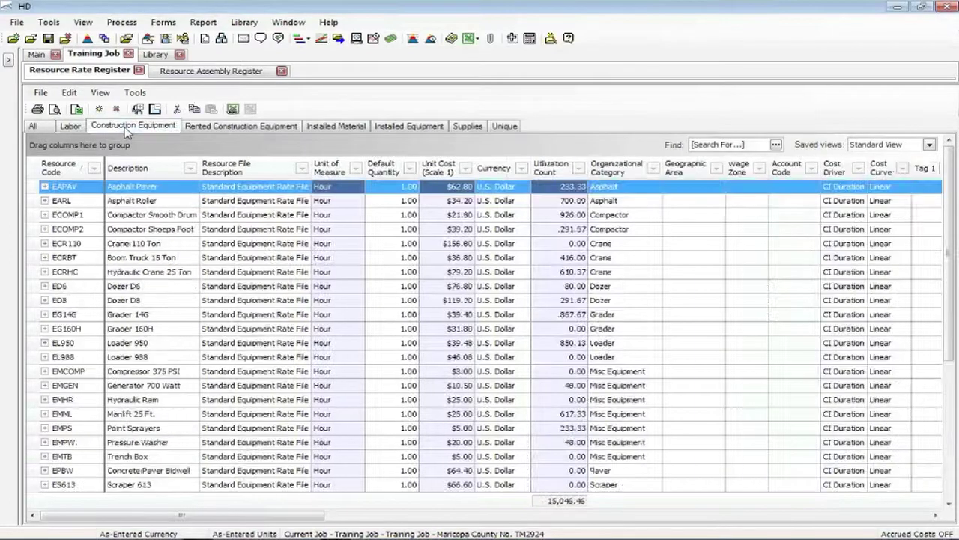
{"action": "left_click", "coordinate": [204, 127]}
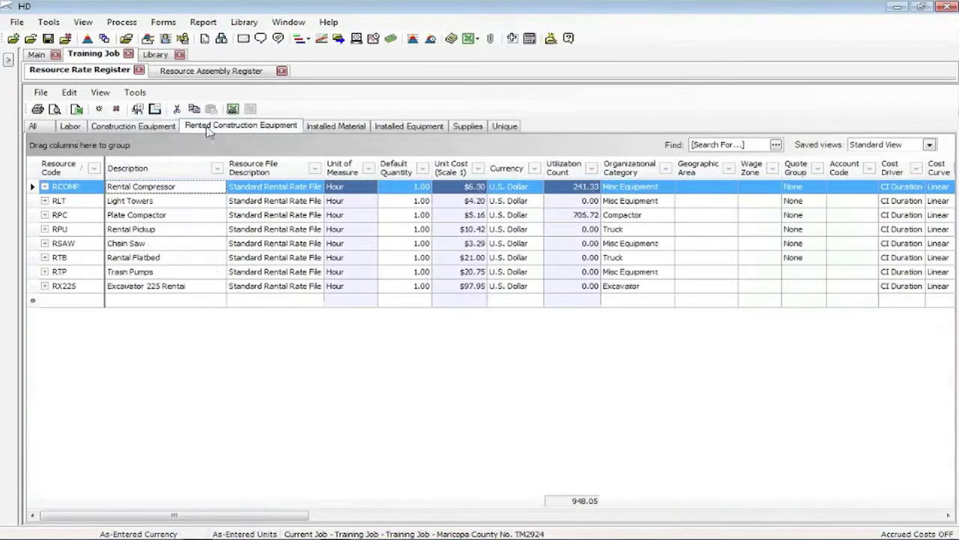
{"action": "left_click", "coordinate": [335, 127]}
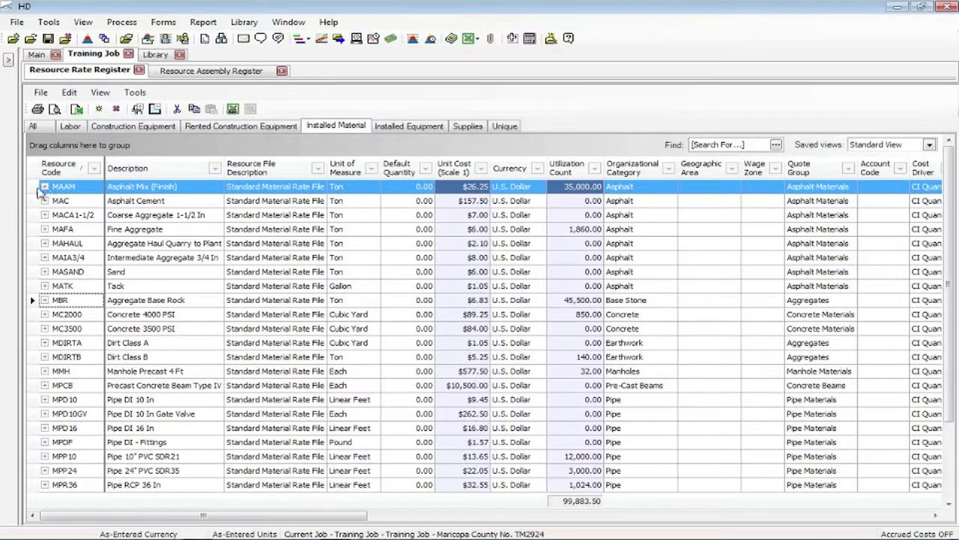
In the MAAM asphalt mix record, try an 8% unique sales tax rate instead of the standard tax, discard it, and view the register's tax columns
{"action": "right_click", "coordinate": [42, 194]}
{"action": "left_click", "coordinate": [54, 197]}
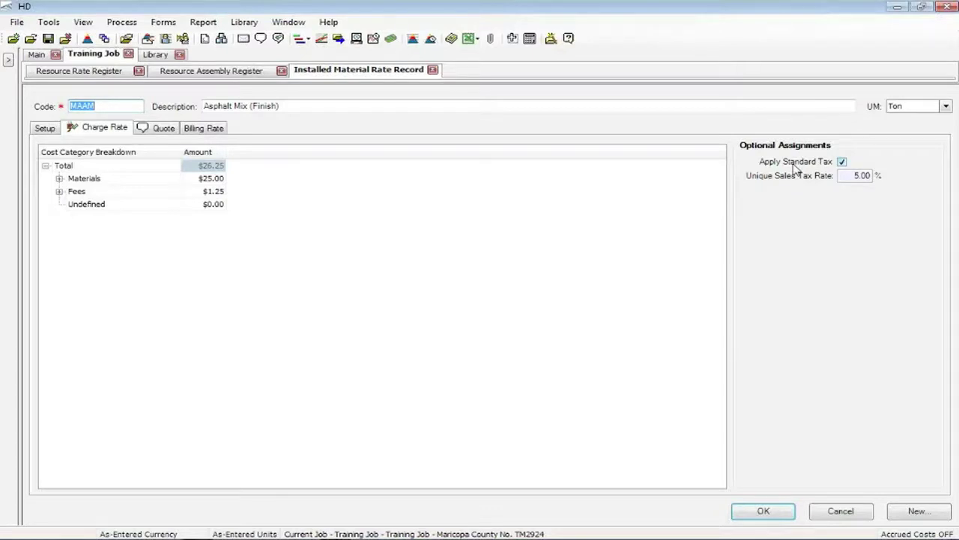
{"action": "left_click", "coordinate": [842, 162]}
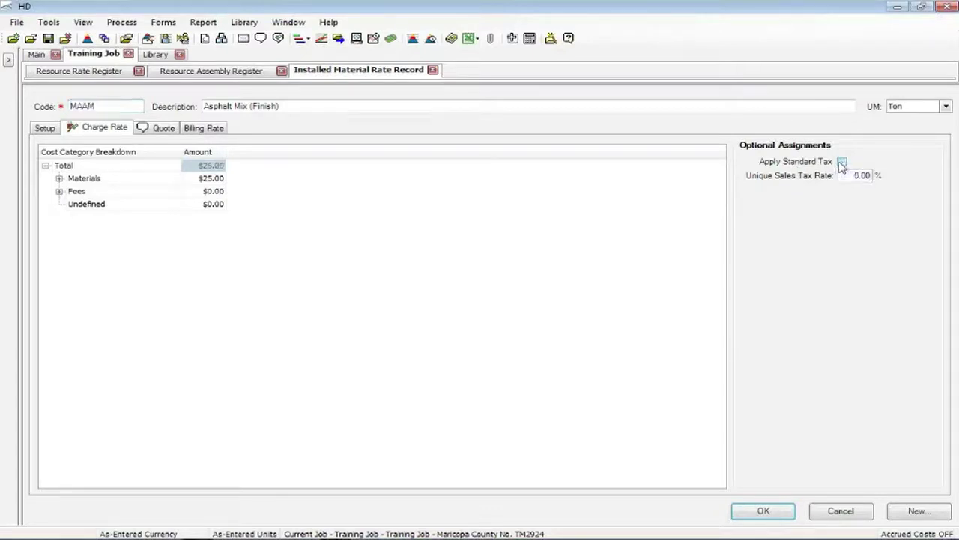
{"action": "left_click", "coordinate": [846, 175]}
{"action": "type", "text": "8"}
{"action": "key", "text": "Tab"}
{"action": "left_click", "coordinate": [841, 511]}
{"action": "left_click_drag", "start_coordinate": [341, 514], "coordinate": [485, 523]}
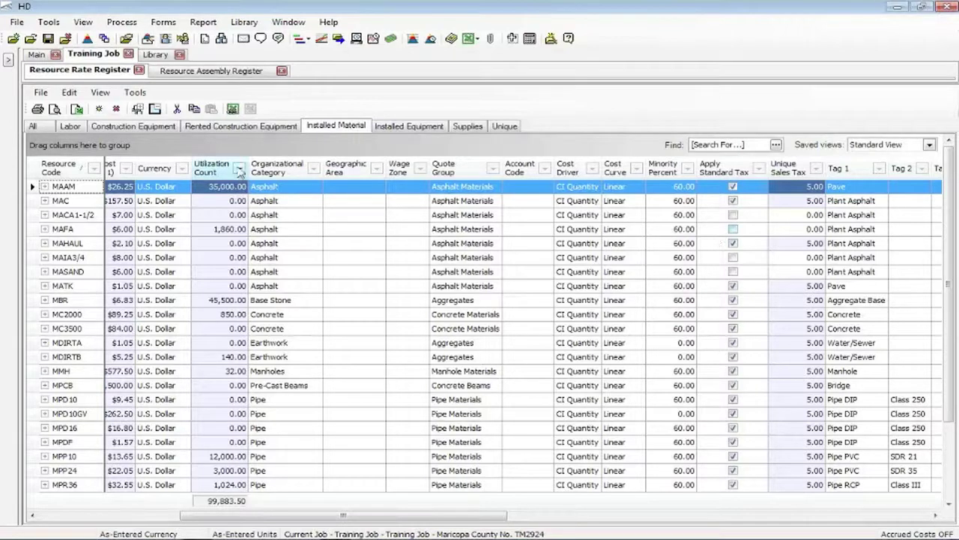
Open the rate record of the 110-ton crane ECR110 and expand its Owned Equipment and OE Operation costs
{"action": "left_click", "coordinate": [141, 132]}
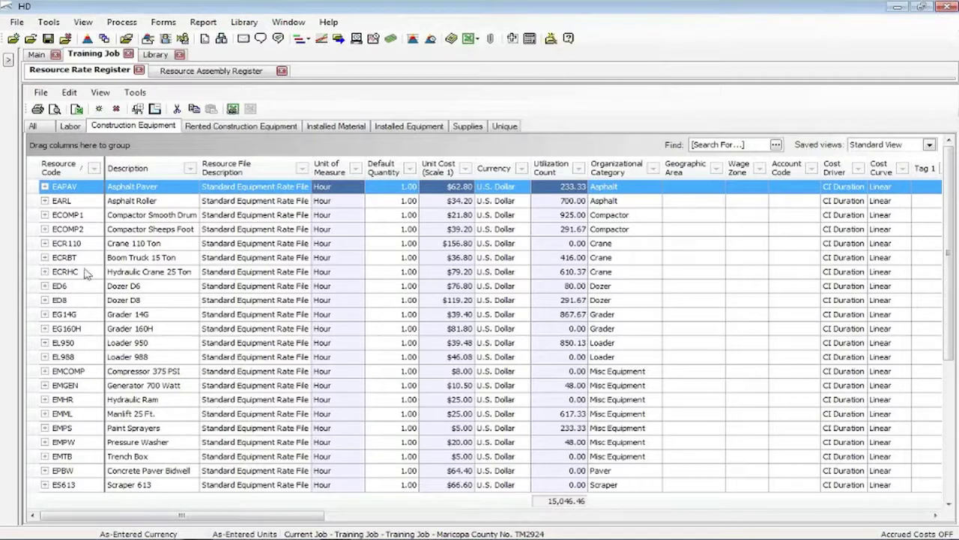
{"action": "left_click", "coordinate": [39, 243]}
{"action": "right_click", "coordinate": [39, 243]}
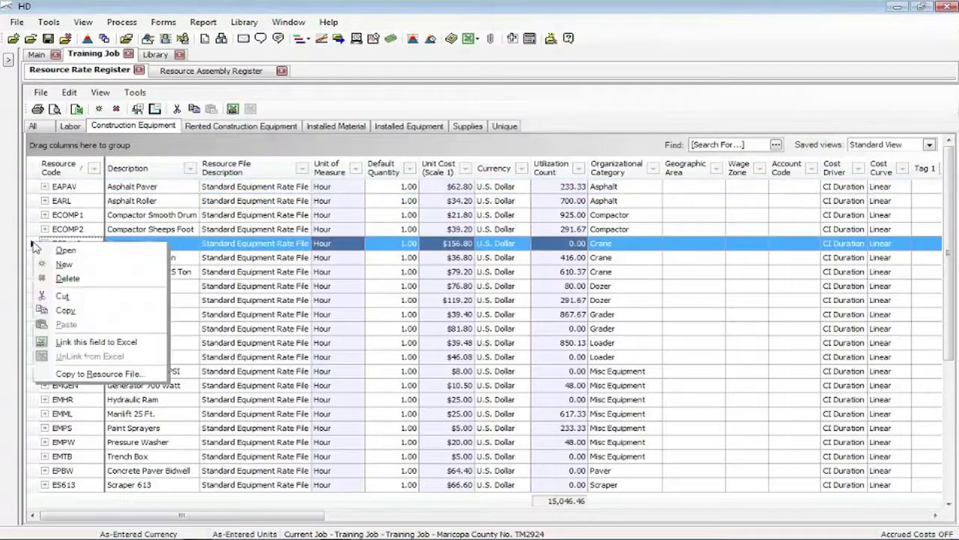
{"action": "left_click", "coordinate": [64, 251]}
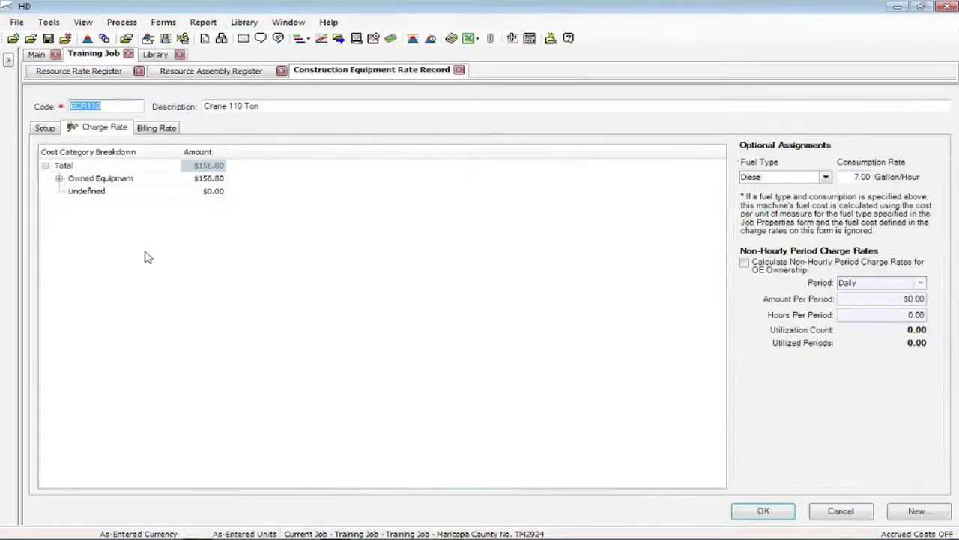
{"action": "left_click", "coordinate": [60, 179]}
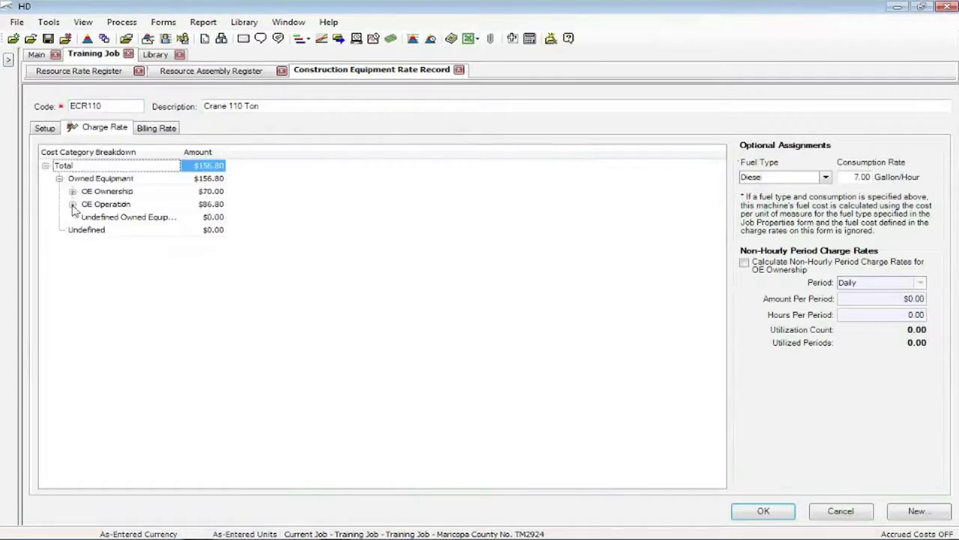
{"action": "left_click", "coordinate": [73, 205]}
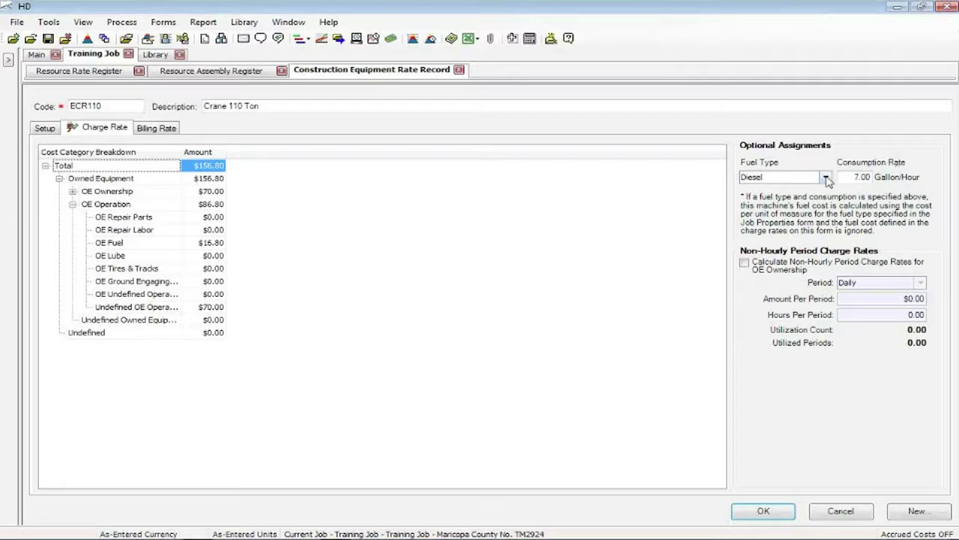
Check the fuel types and their costs available for the ECR110 crane and close the record without changes
{"action": "left_click", "coordinate": [826, 178]}
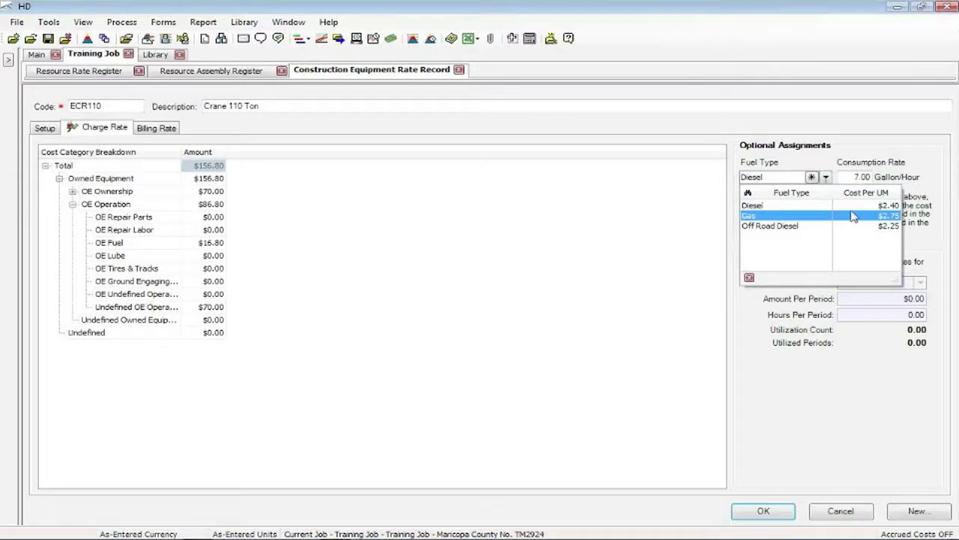
{"action": "left_click", "coordinate": [779, 182]}
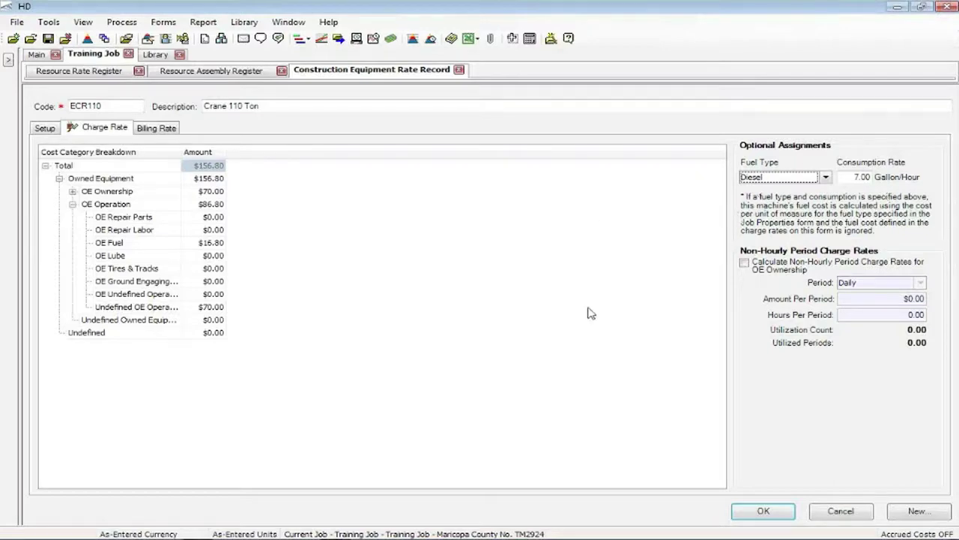
{"action": "left_click", "coordinate": [841, 510]}
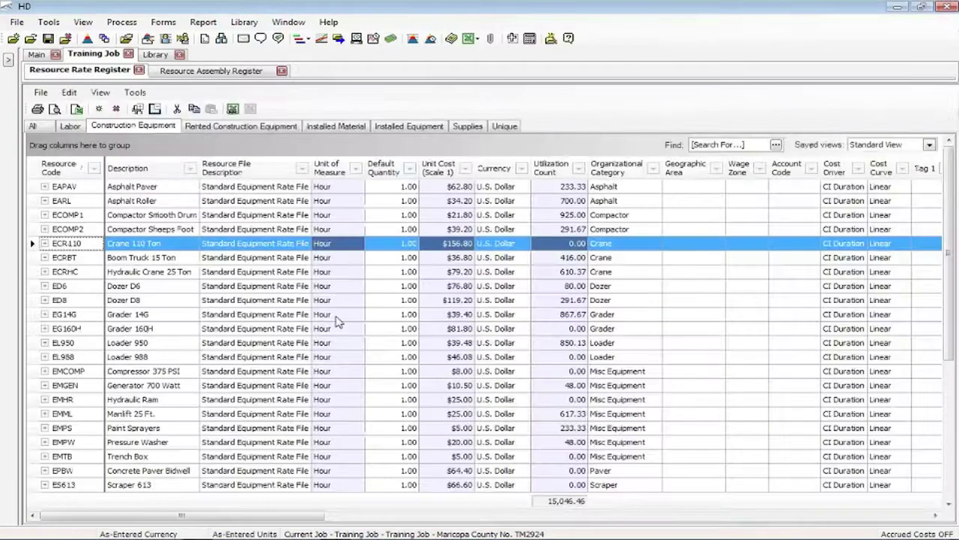
Open the rented Excavator 225 record RX225 and expand its RE Rental and RE Operation cost breakdowns
{"action": "left_click", "coordinate": [238, 127]}
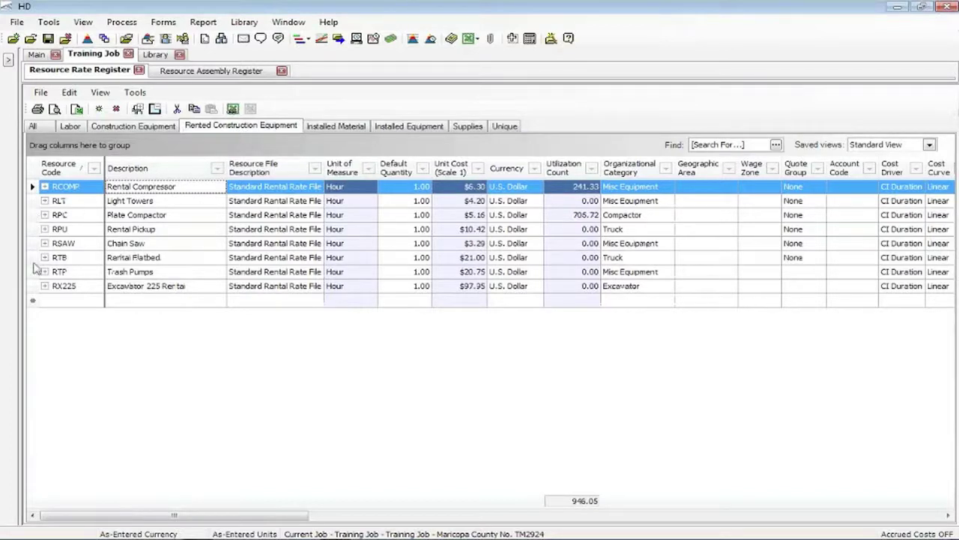
{"action": "left_click", "coordinate": [34, 286]}
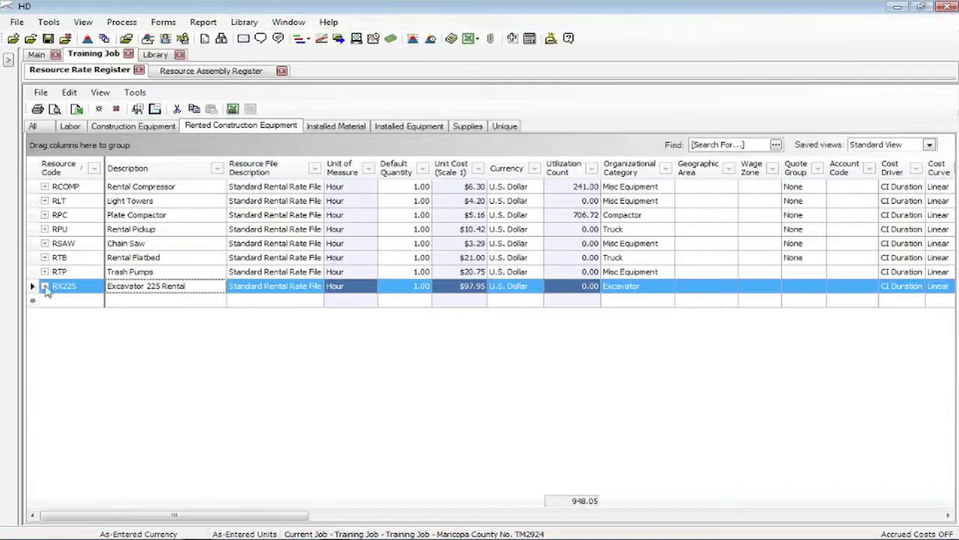
{"action": "right_click", "coordinate": [35, 288]}
{"action": "left_click", "coordinate": [63, 294]}
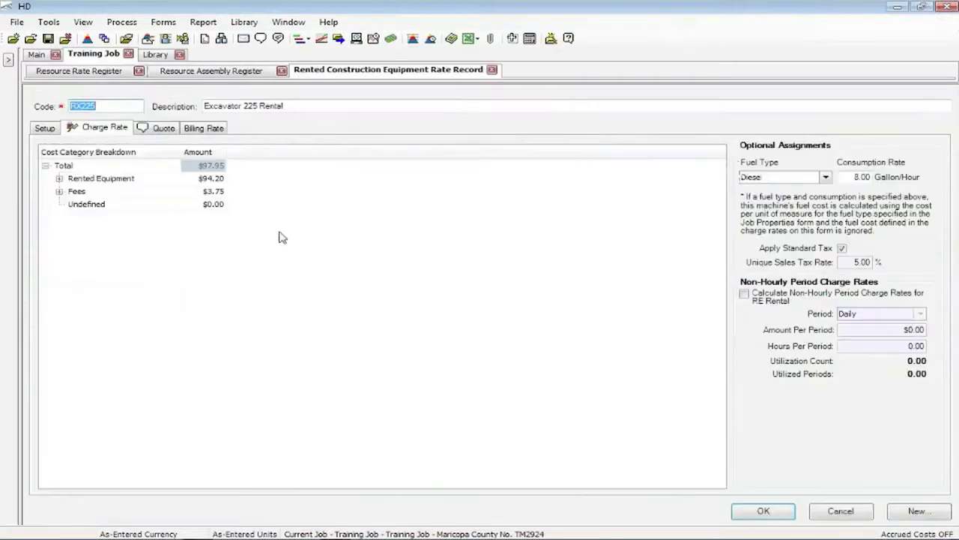
{"action": "left_click", "coordinate": [59, 178]}
{"action": "left_click", "coordinate": [72, 192]}
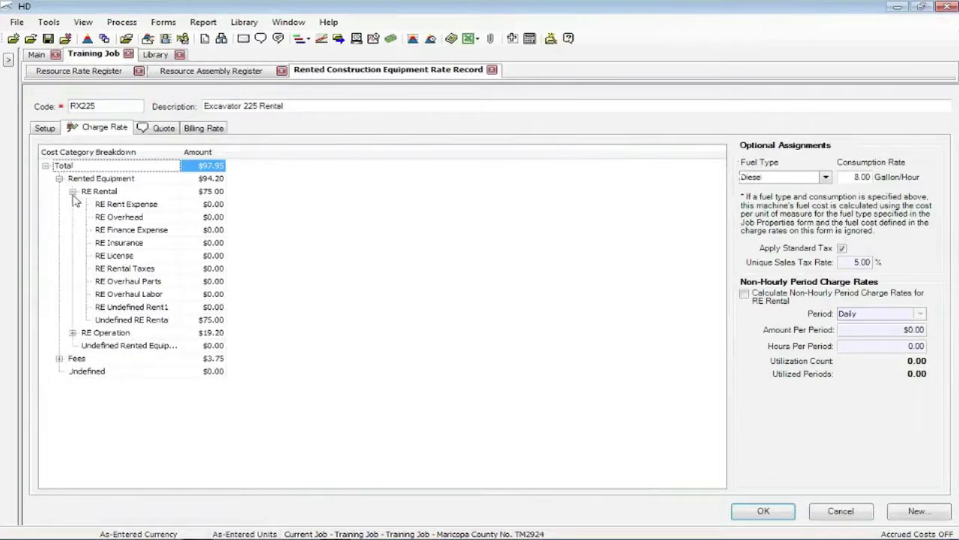
{"action": "left_click", "coordinate": [73, 332]}
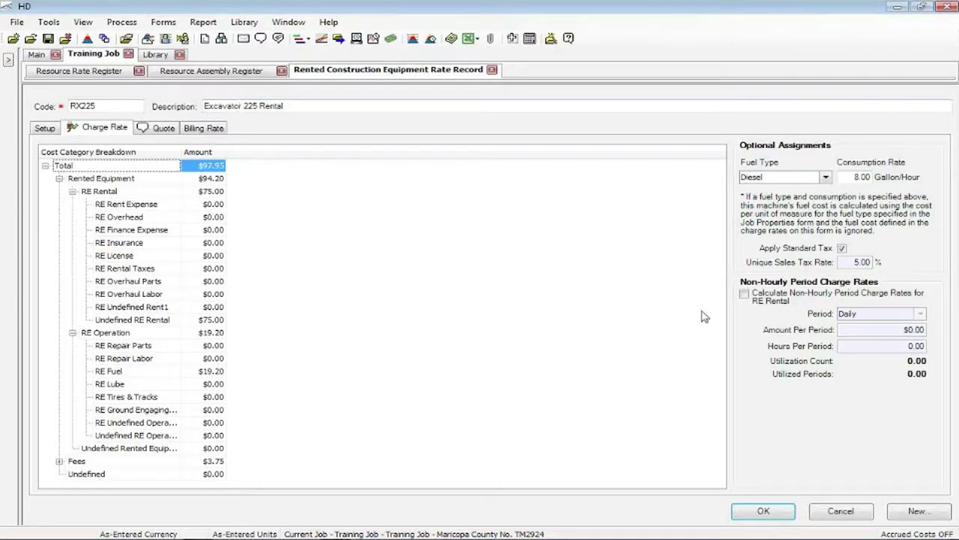
Enable non-hourly period charge rates for the excavator's RE Rental cost and set the period to Monthly
{"action": "left_click", "coordinate": [744, 294]}
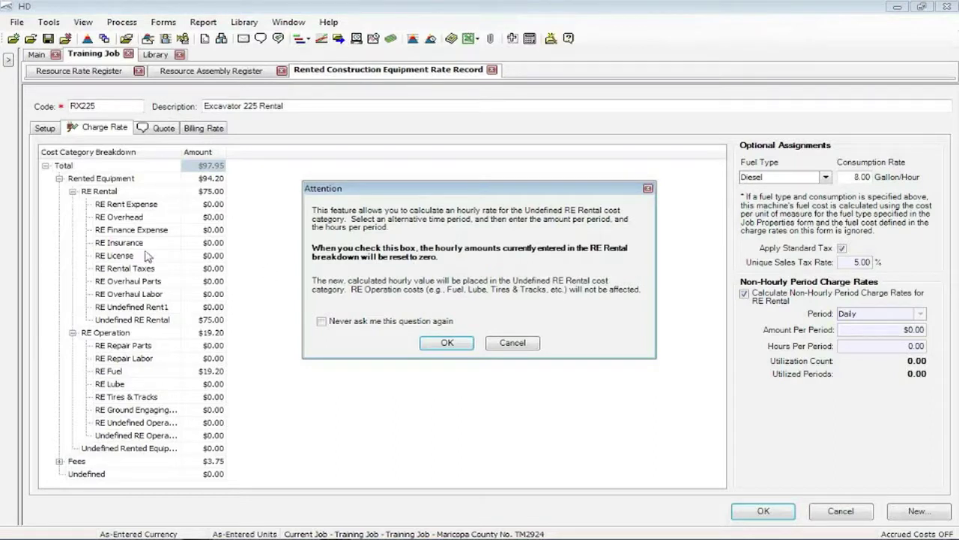
{"action": "left_click", "coordinate": [442, 344]}
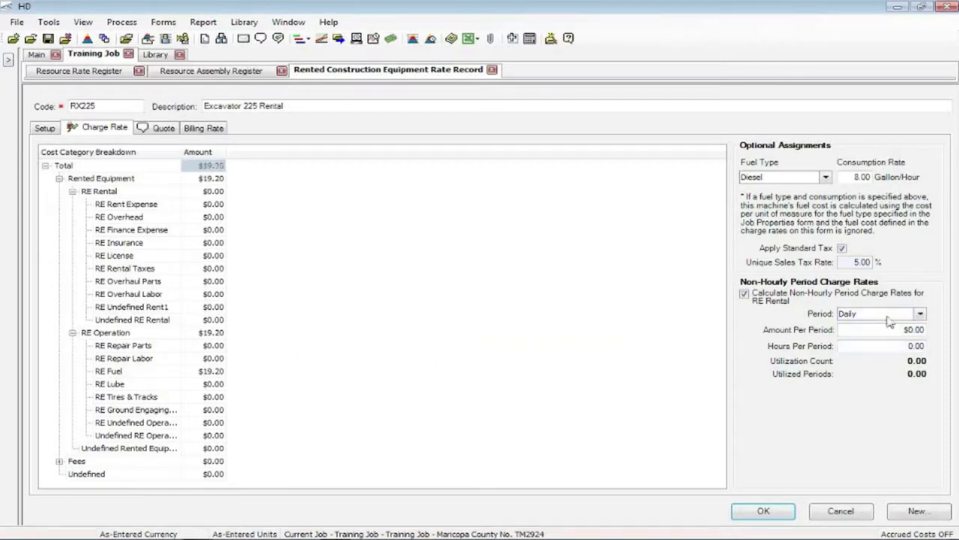
{"action": "left_click", "coordinate": [922, 314]}
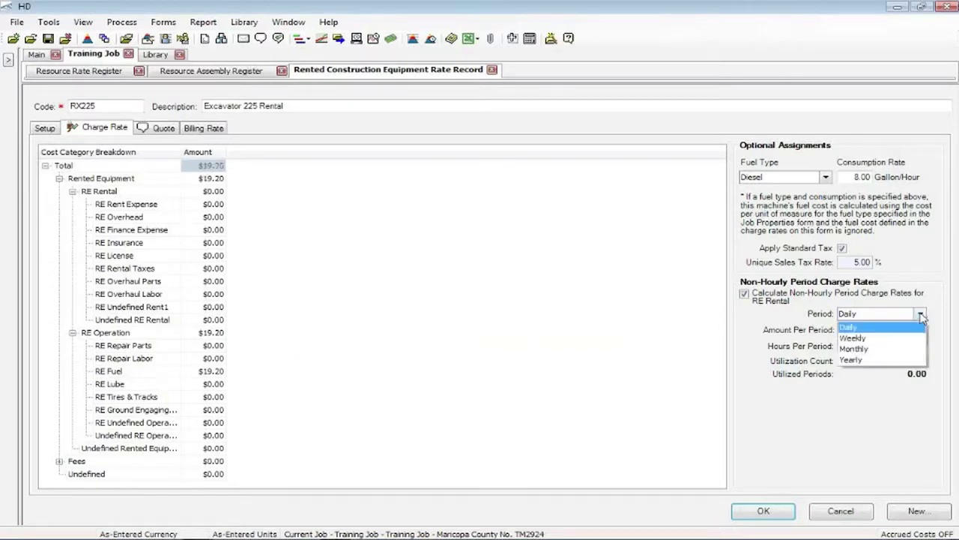
{"action": "left_click", "coordinate": [861, 350]}
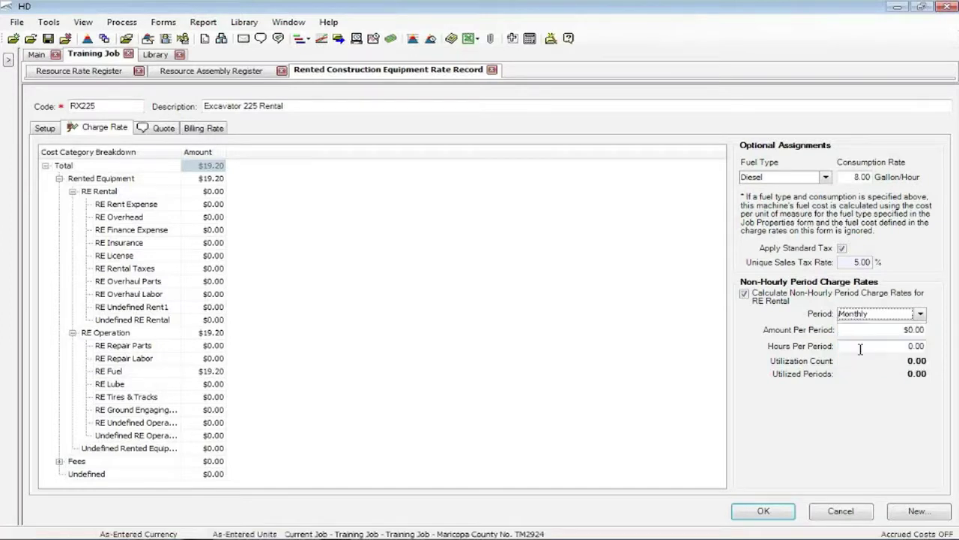
Try an amount per period of $10,000 with 80 hours per period for the excavator rental and discard the record's changes
{"action": "left_click", "coordinate": [852, 329]}
{"action": "type", "text": "10000"}
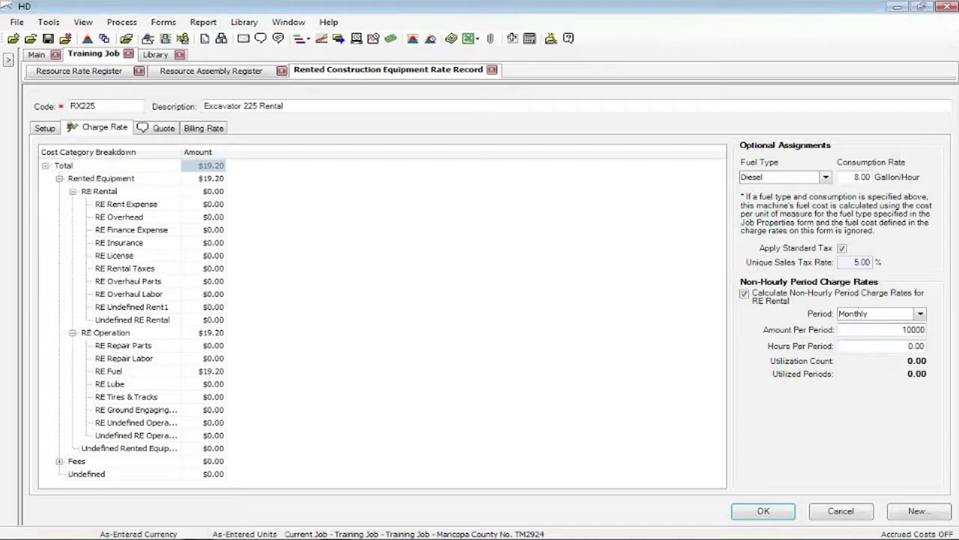
{"action": "key", "text": "Tab"}
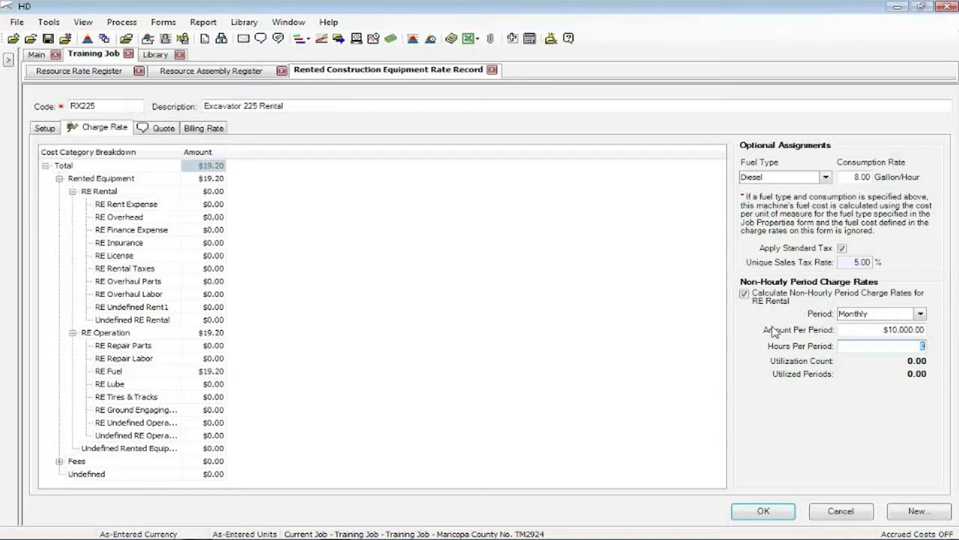
{"action": "left_click", "coordinate": [922, 345]}
{"action": "type", "text": "0"}
{"action": "key", "text": "Tab"}
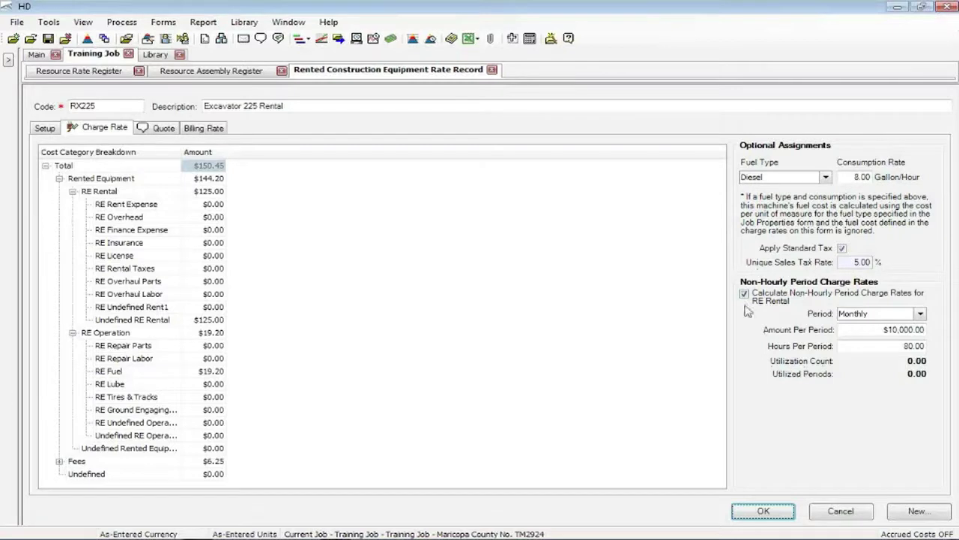
{"action": "left_click", "coordinate": [836, 514]}
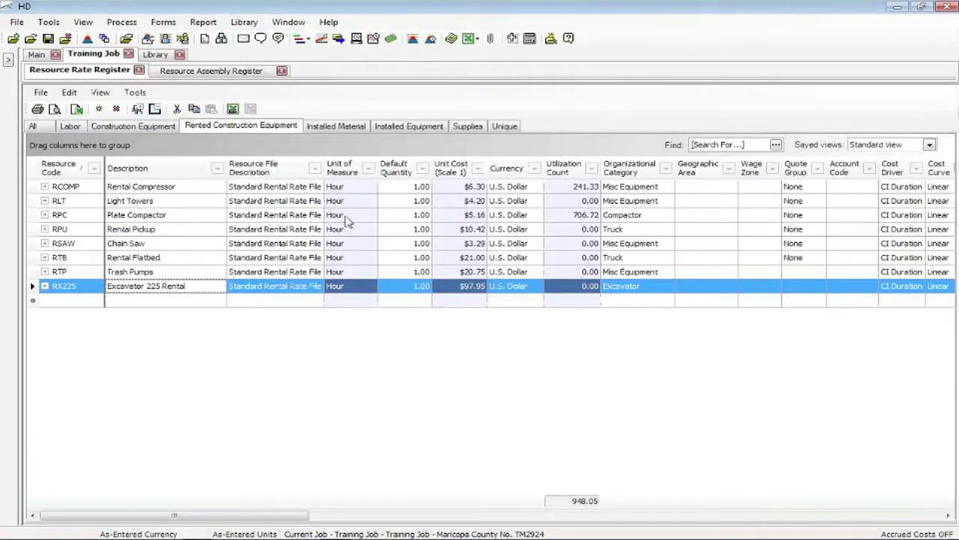
Look through the labor, equipment and installed material rates again and check the register's option for copying job resources to the library
{"action": "left_click", "coordinate": [34, 204]}
{"action": "left_click", "coordinate": [73, 127]}
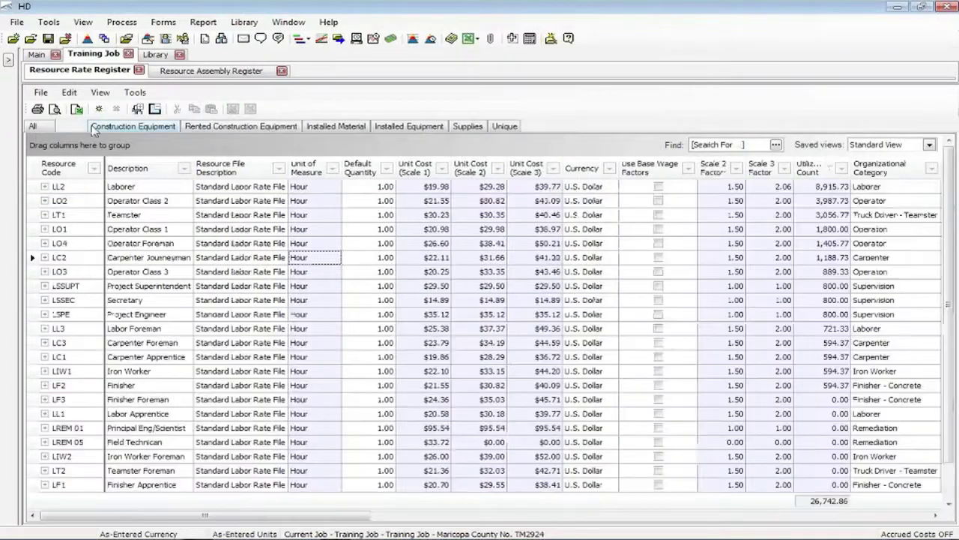
{"action": "left_click", "coordinate": [133, 126]}
{"action": "left_click", "coordinate": [223, 126]}
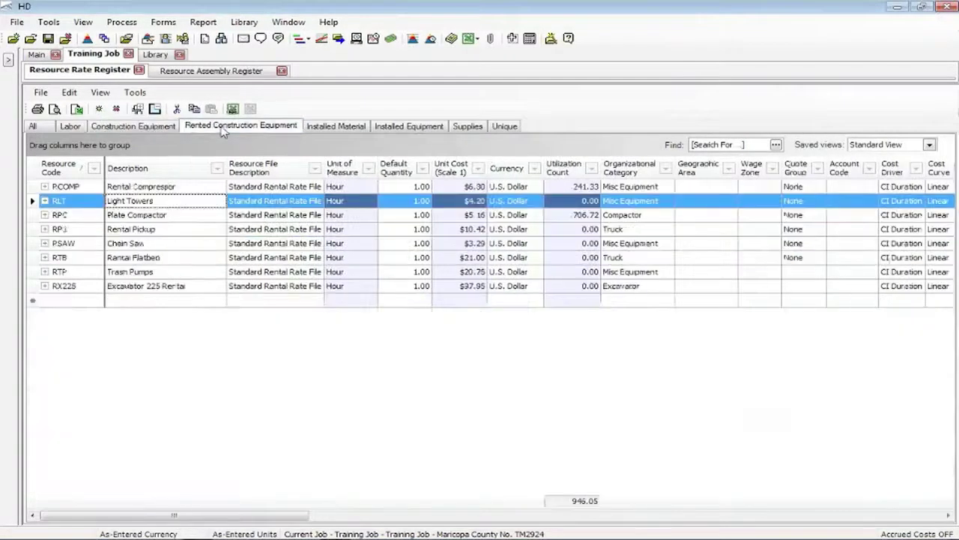
{"action": "left_click", "coordinate": [345, 129]}
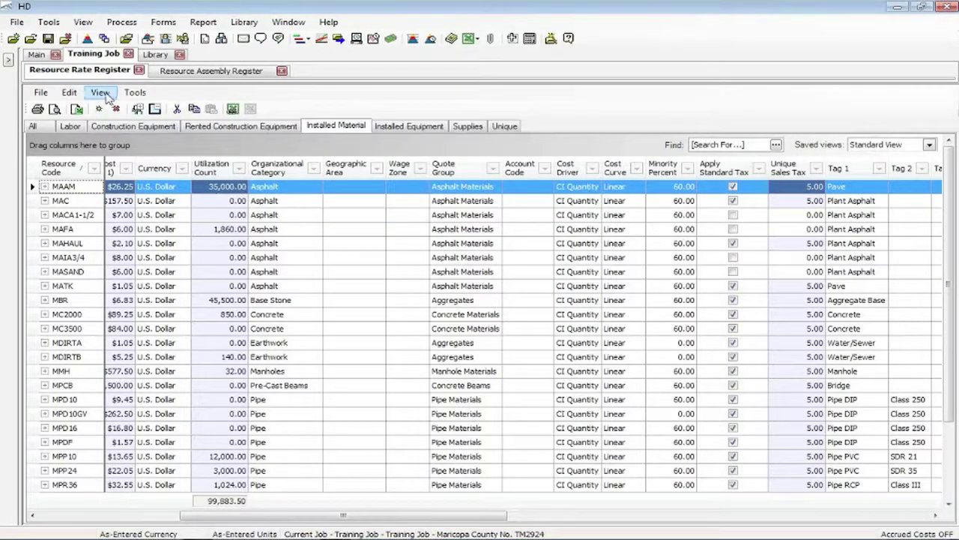
{"action": "left_click", "coordinate": [131, 93]}
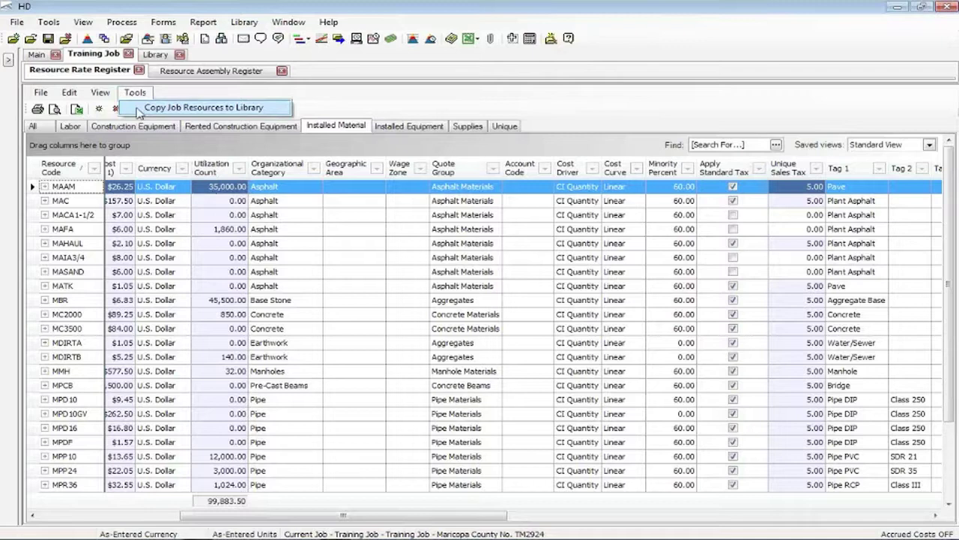
{"action": "left_click", "coordinate": [215, 201]}
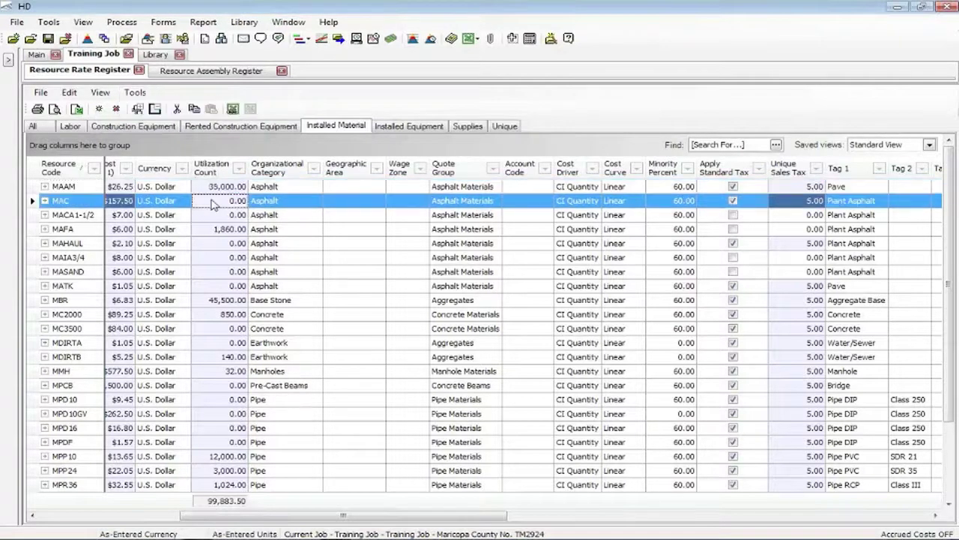
Add a new installed material to the rate register with the description "New Material"
{"action": "scroll", "coordinate": [139, 363], "scroll_direction": "down", "scroll_amount": 2}
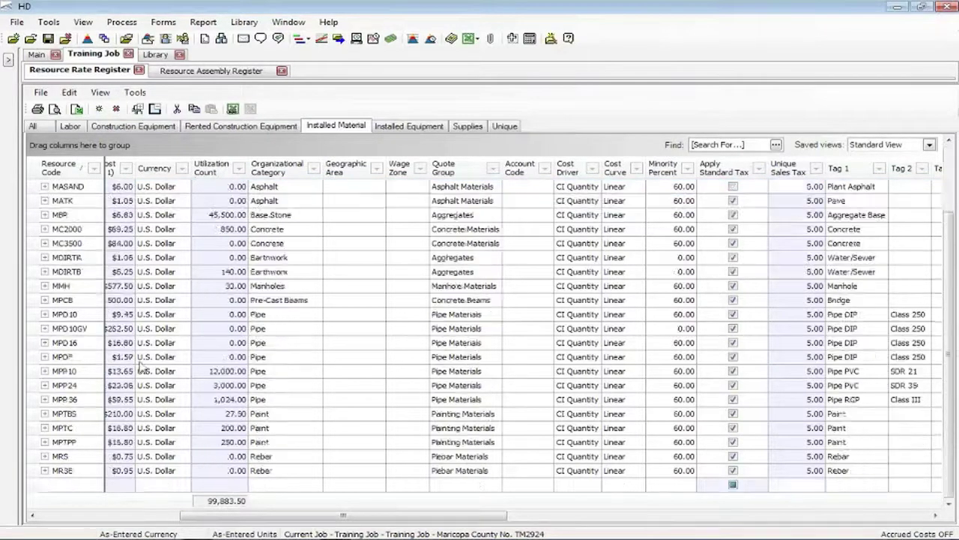
{"action": "left_click_drag", "start_coordinate": [252, 517], "coordinate": [125, 513]}
{"action": "left_click", "coordinate": [154, 486]}
{"action": "type", "text": "N"}
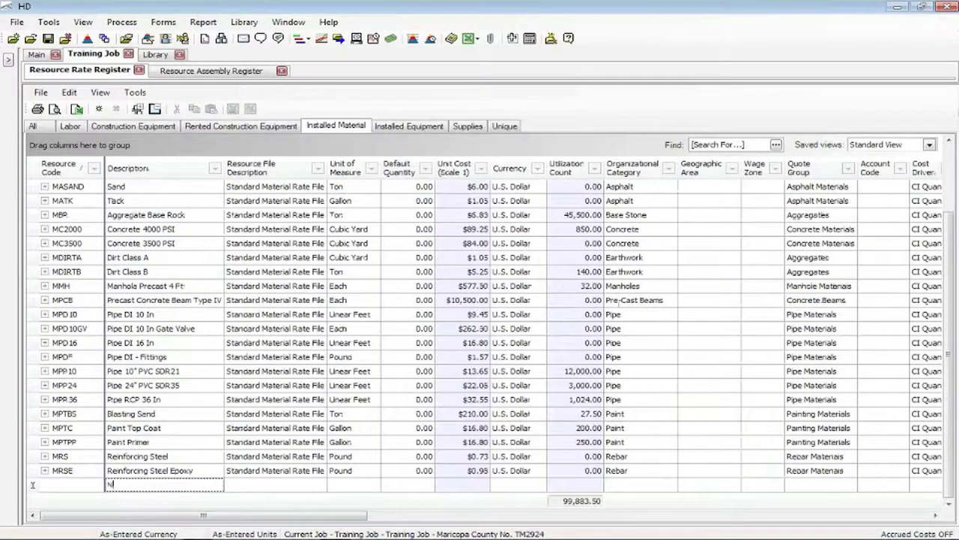
{"action": "type", "text": "ew Material"}
{"action": "key", "text": "Return"}
Set the resource code of the newly added New Material to MNEW
{"action": "left_click", "coordinate": [59, 186]}
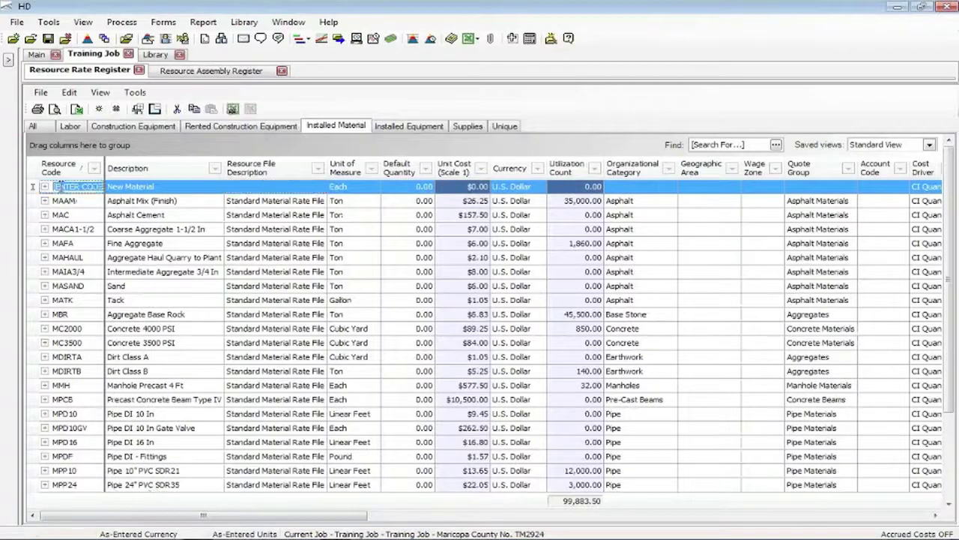
{"action": "type", "text": "M"}
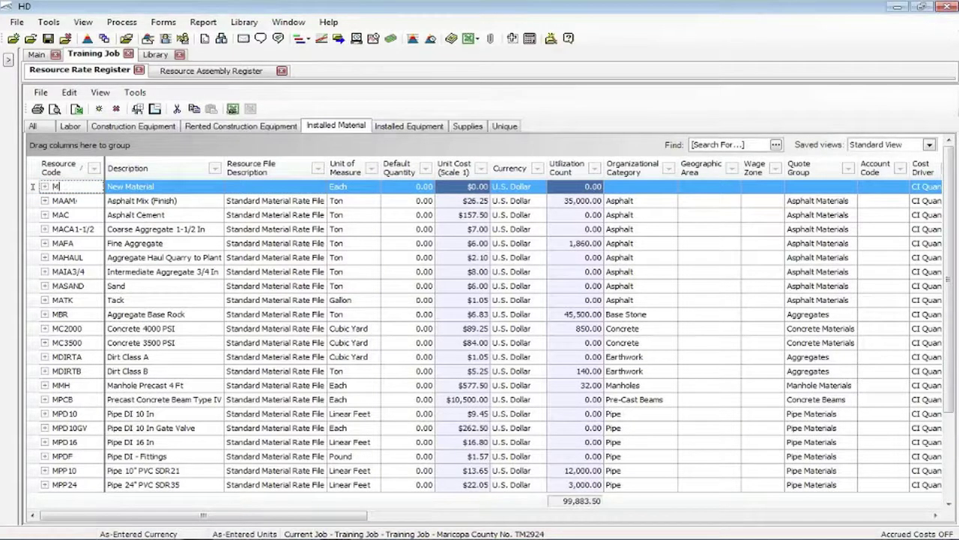
{"action": "type", "text": "NEW"}
{"action": "key", "text": "Return"}
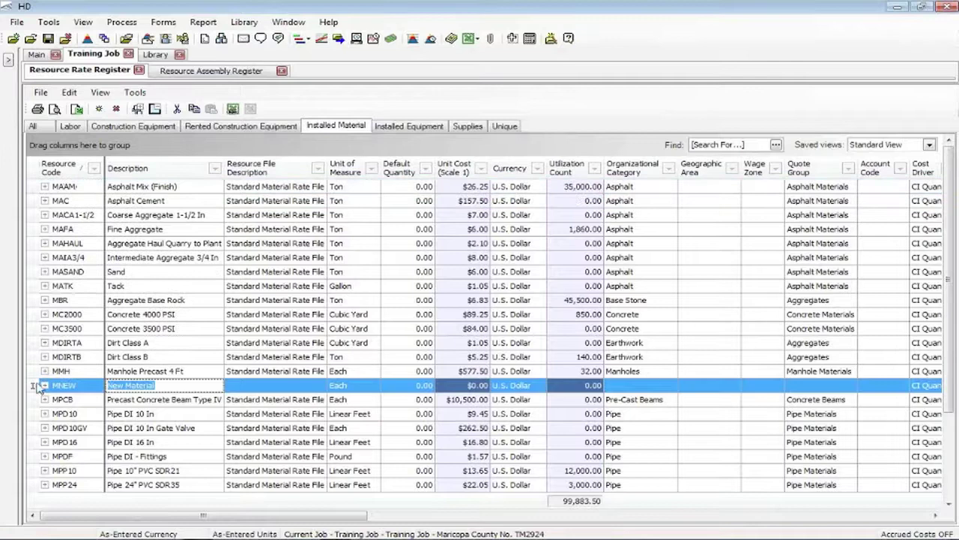
Set the Installed Materials cost of the MNEW material to $111.00 in its cost breakdown and collapse the breakdown
{"action": "left_click", "coordinate": [45, 385]}
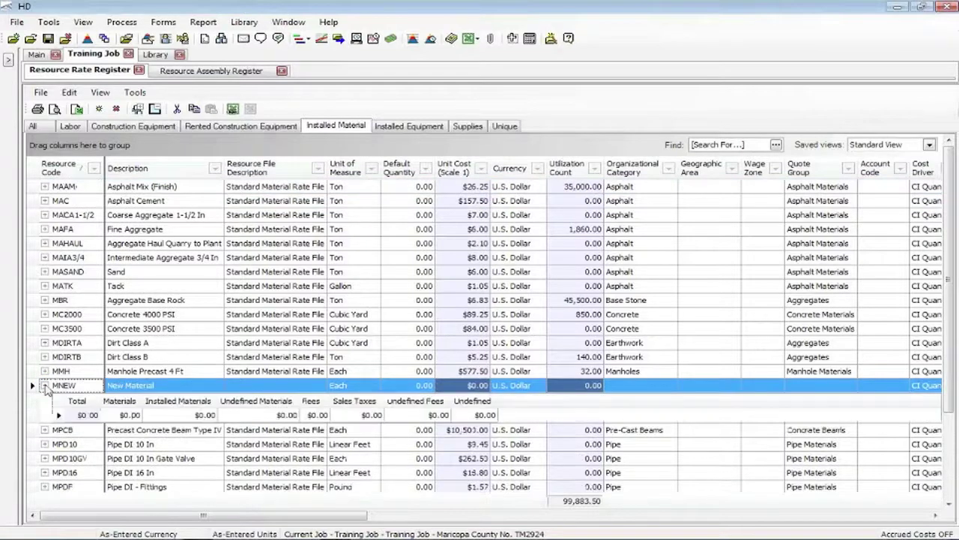
{"action": "left_click", "coordinate": [205, 416]}
{"action": "type", "text": "111"}
{"action": "key", "text": "Tab"}
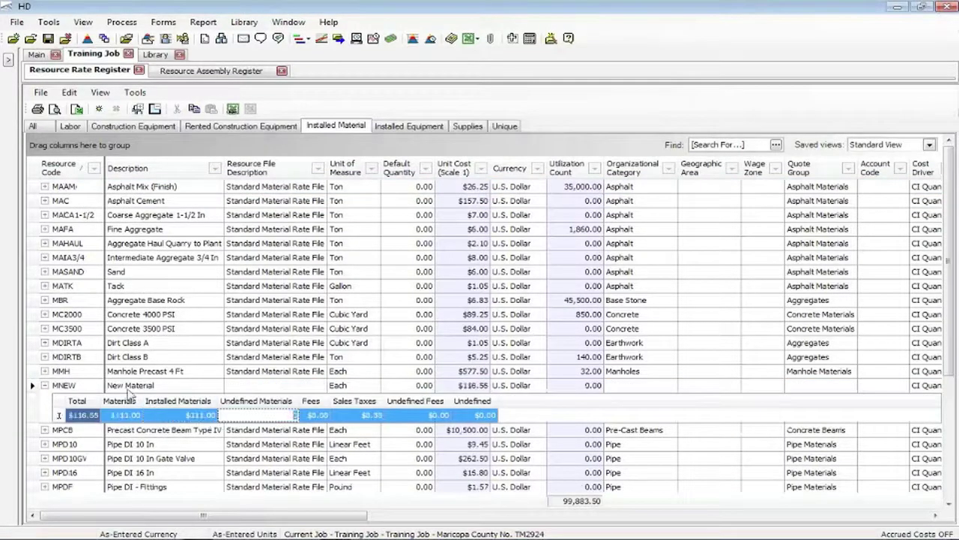
{"action": "left_click", "coordinate": [45, 385]}
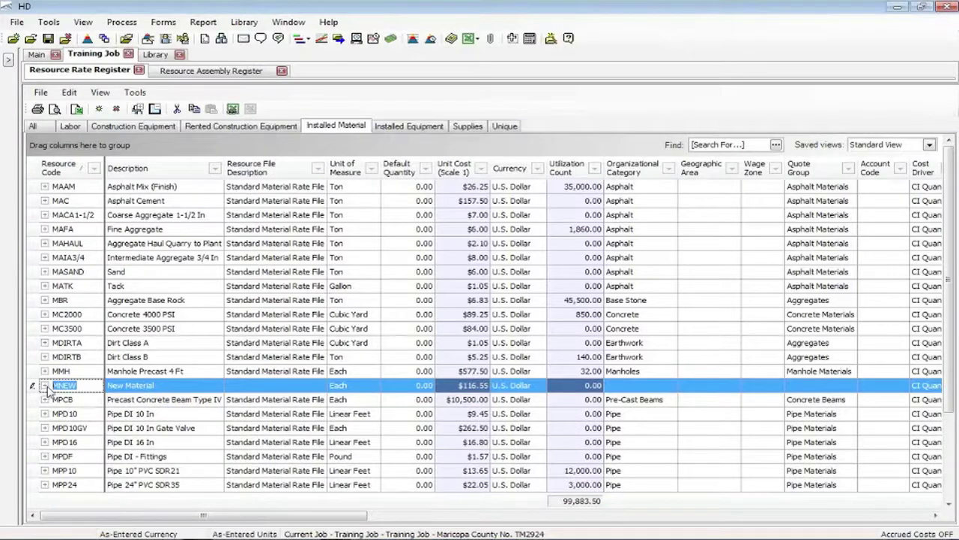
Change the Installed Materials cost of Fine Aggregate (MAFA) to $7.00 and collapse its cost breakdown
{"action": "left_click", "coordinate": [45, 229]}
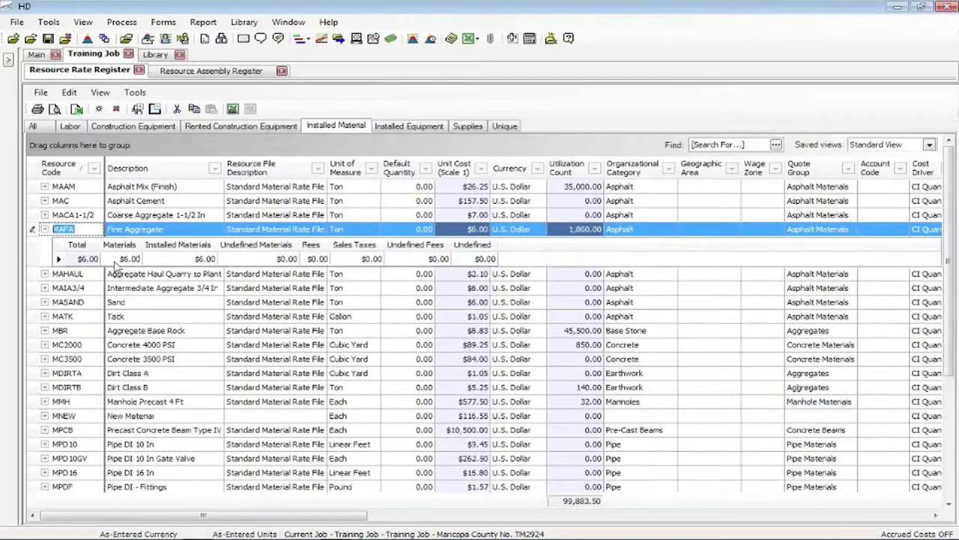
{"action": "left_click", "coordinate": [197, 258]}
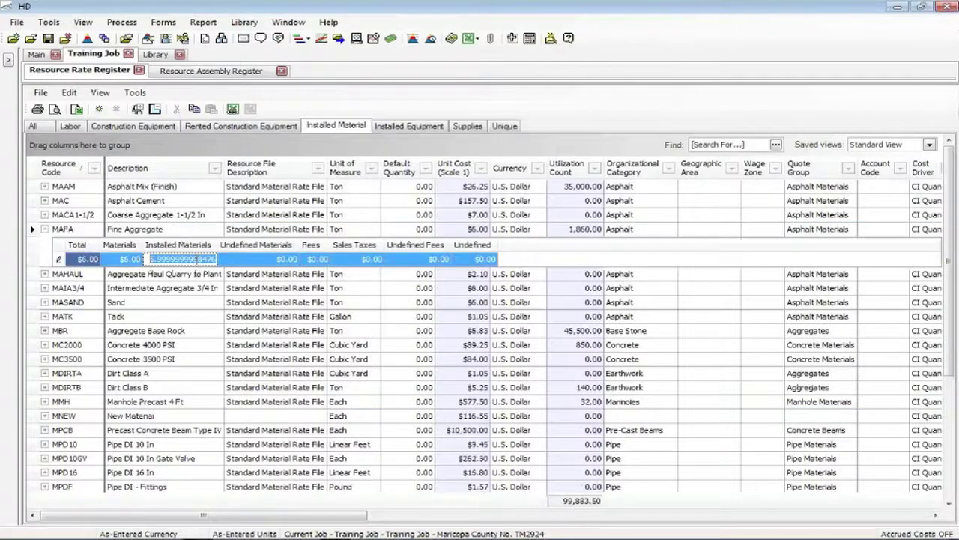
{"action": "type", "text": "7"}
{"action": "key", "text": "Tab"}
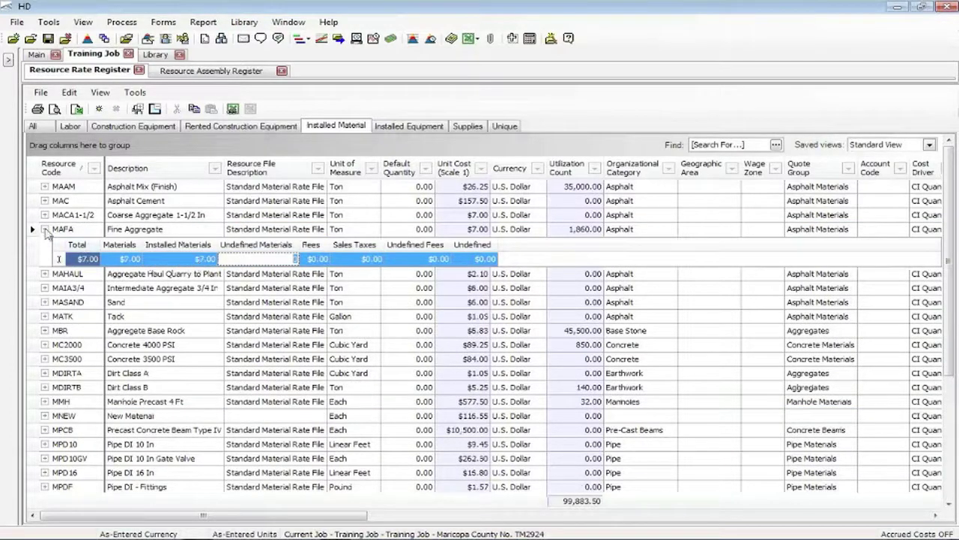
{"action": "left_click", "coordinate": [45, 229]}
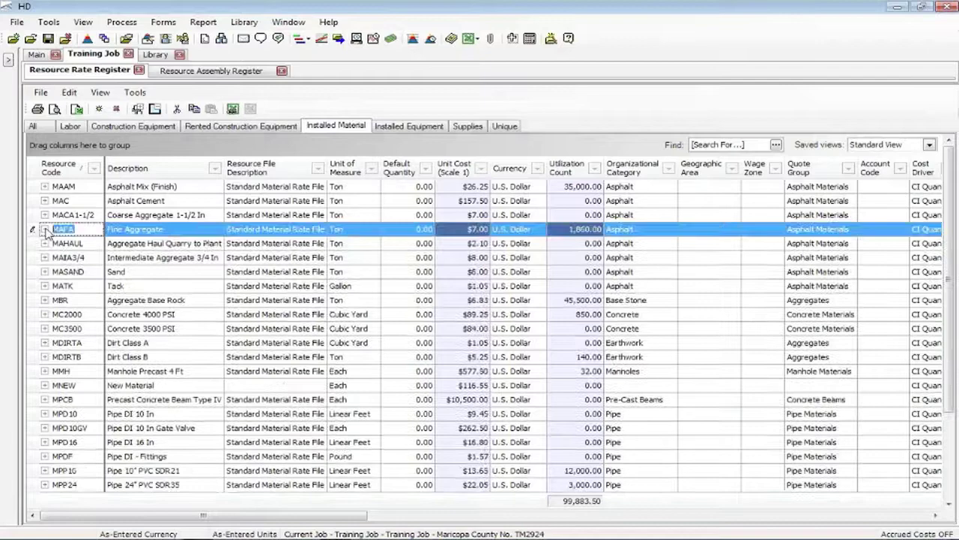
Try including all new and modified job resources in a copy to the library, and cancel the copy
{"action": "left_click", "coordinate": [137, 94]}
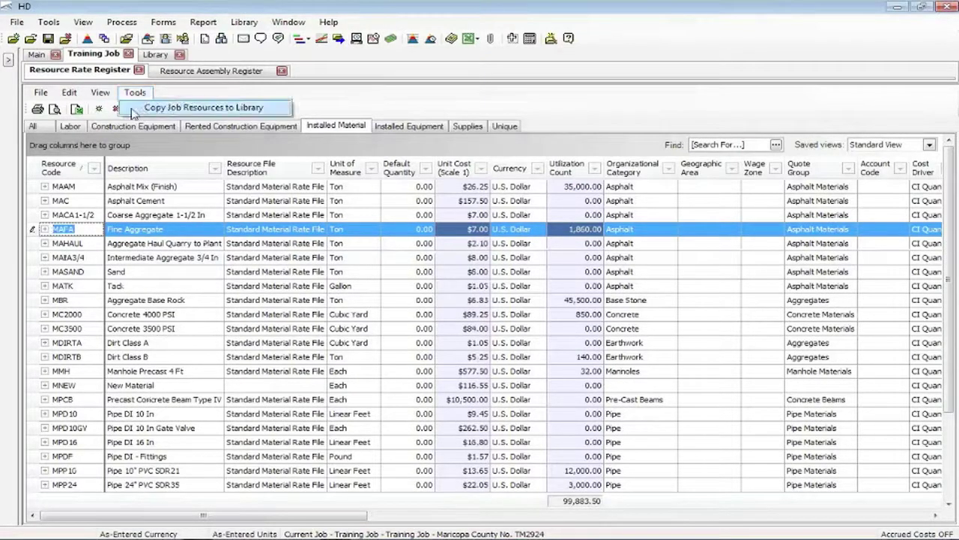
{"action": "left_click", "coordinate": [134, 109]}
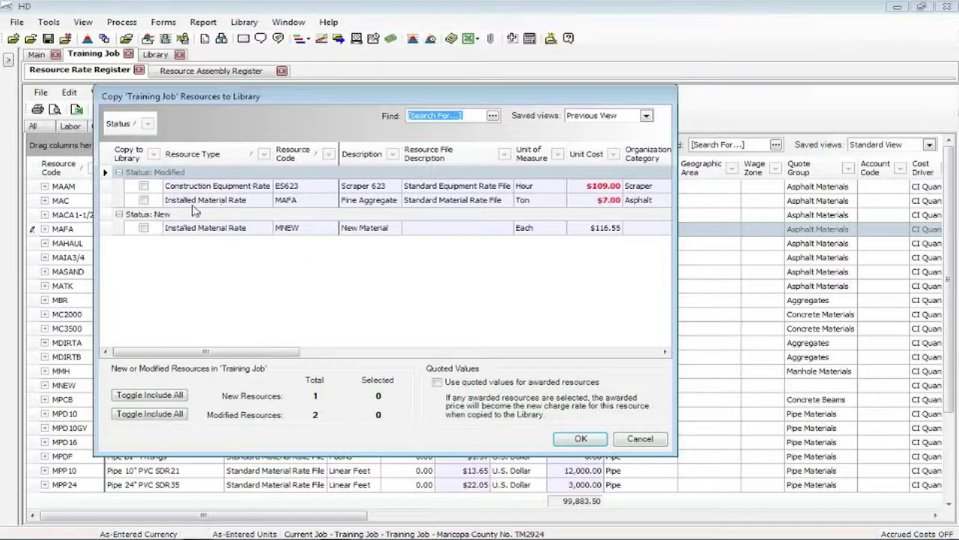
{"action": "left_click", "coordinate": [158, 397]}
{"action": "left_click", "coordinate": [154, 413]}
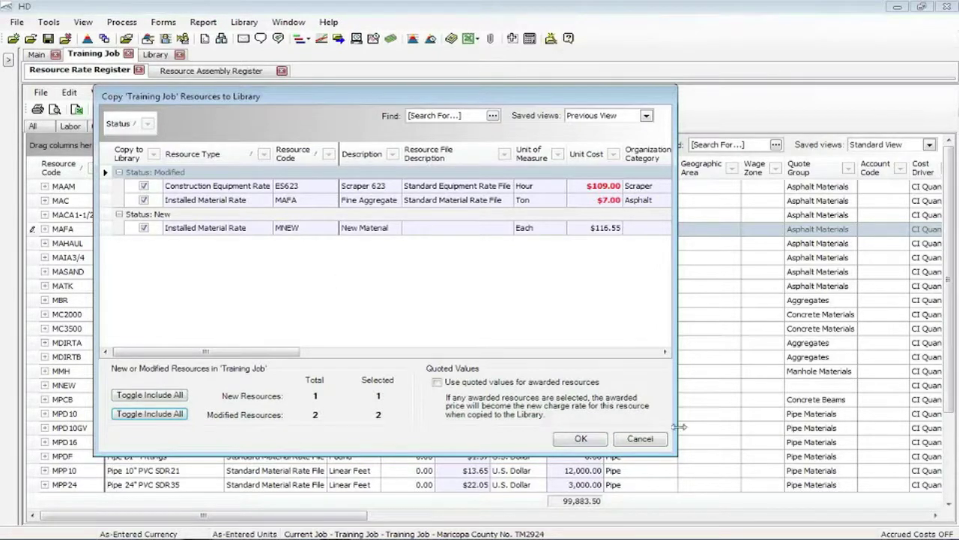
{"action": "left_click", "coordinate": [643, 441]}
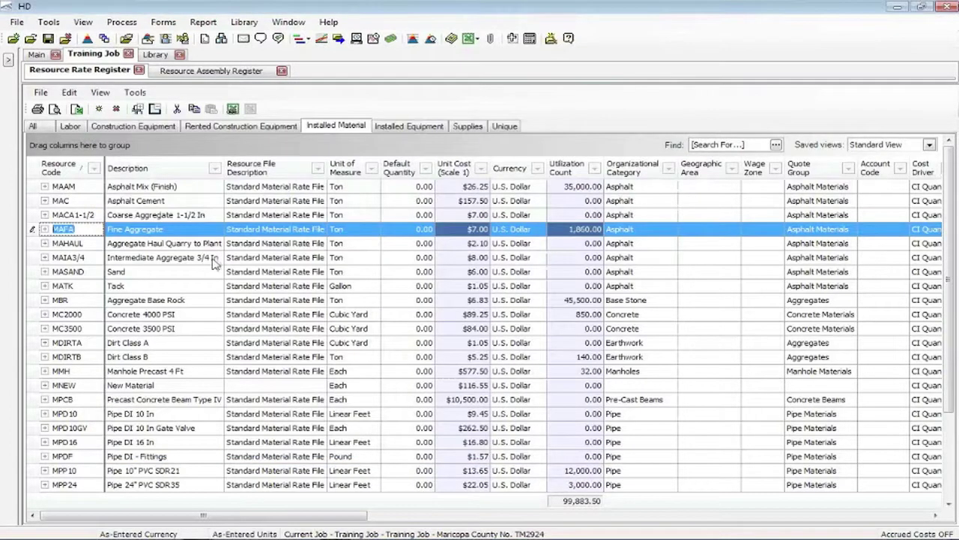
Examine the resource assembly register and the component details of the Asphalt Material Assembly MASPH, closing the record without changes
{"action": "left_click", "coordinate": [187, 73]}
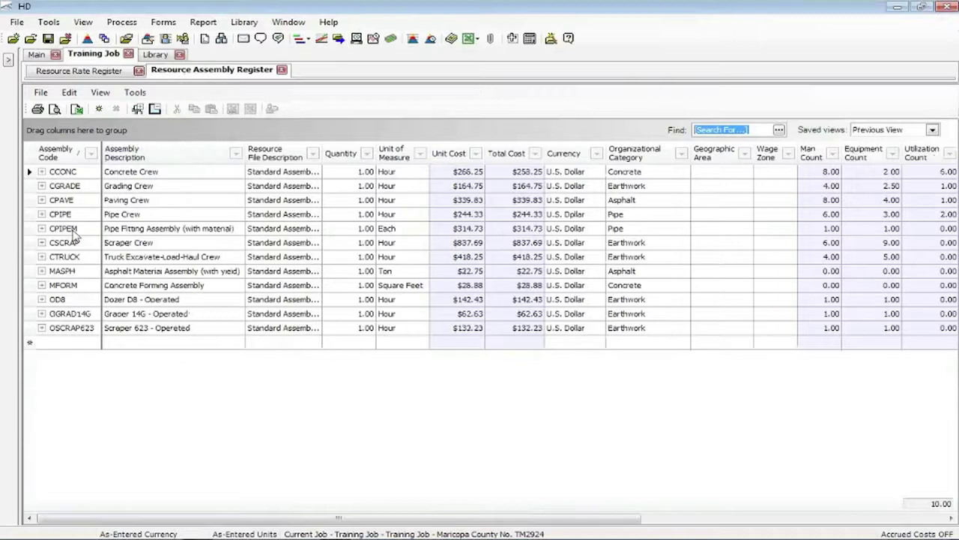
{"action": "left_click", "coordinate": [30, 231]}
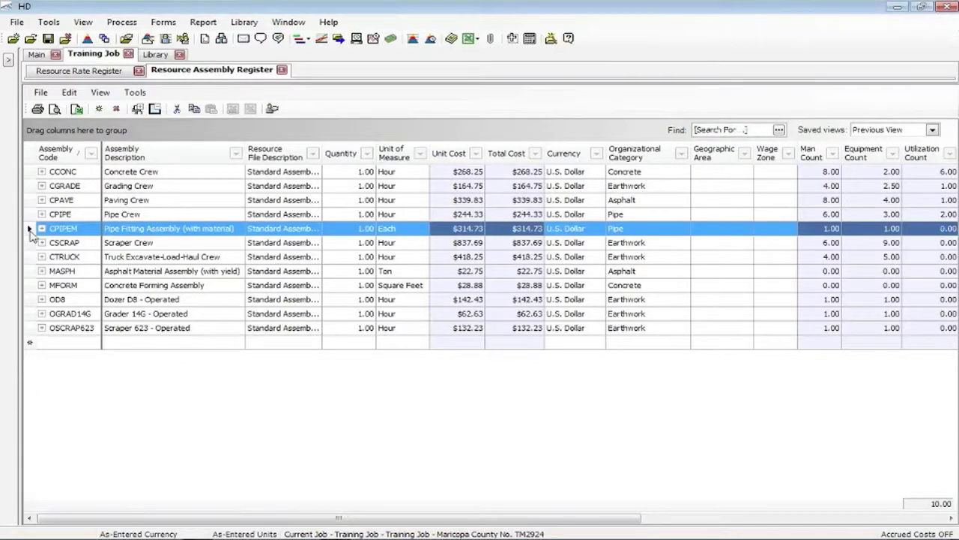
{"action": "left_click", "coordinate": [30, 287]}
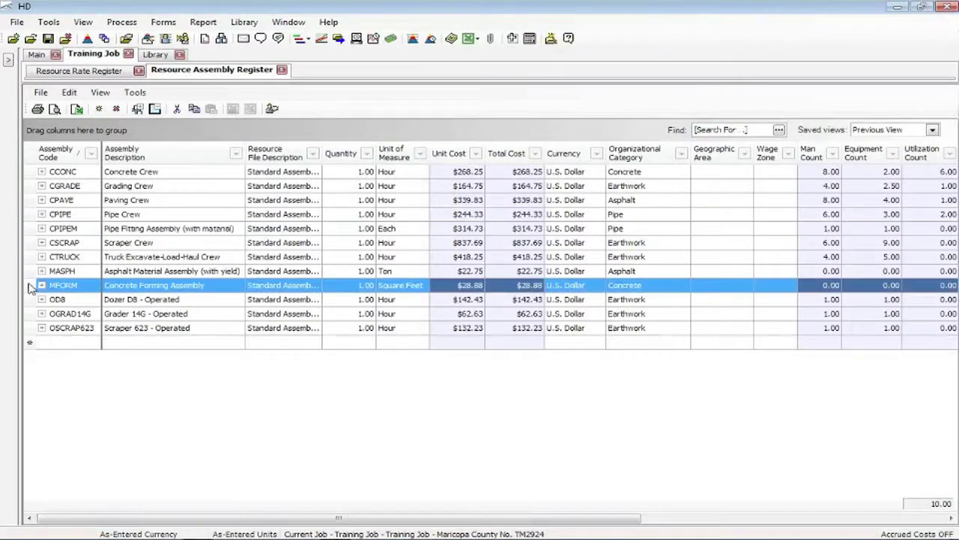
{"action": "left_click", "coordinate": [30, 273]}
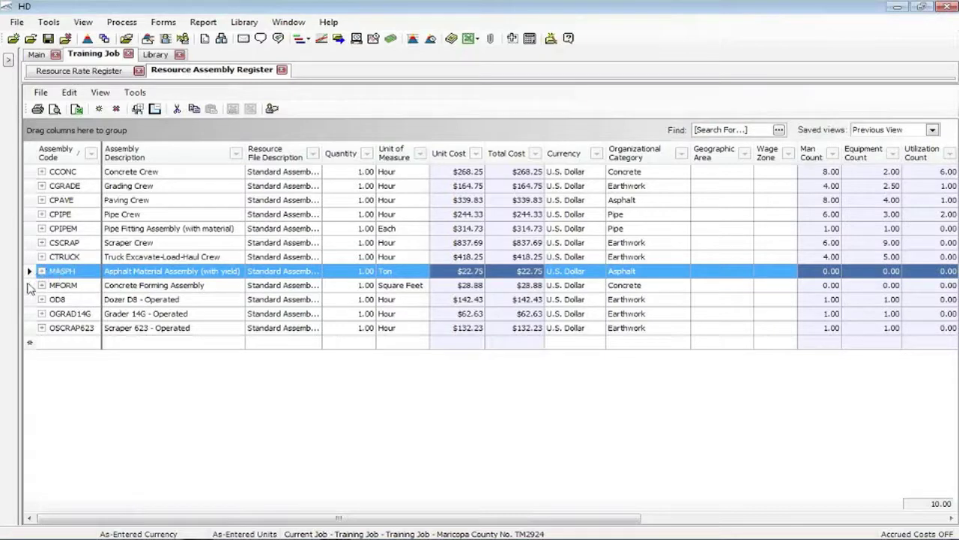
{"action": "right_click", "coordinate": [33, 275]}
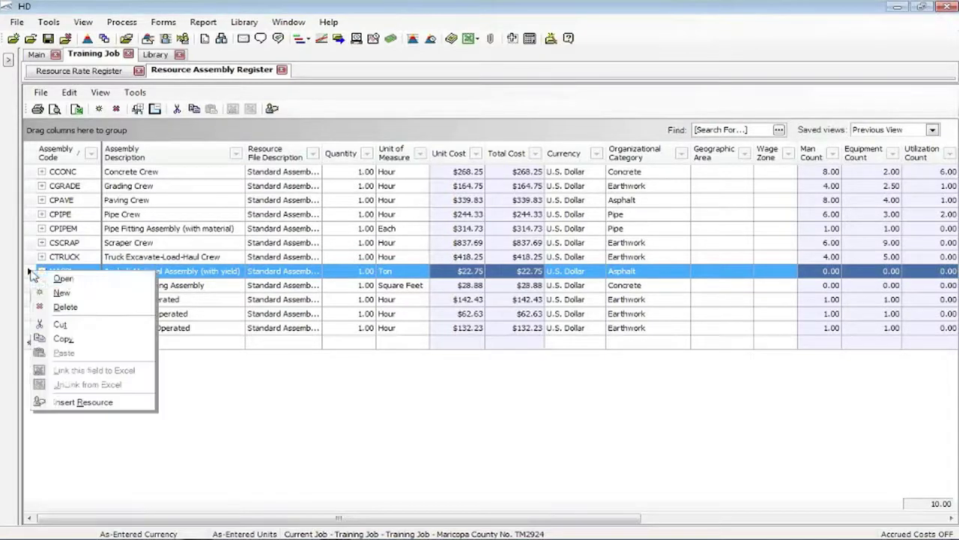
{"action": "left_click", "coordinate": [61, 280]}
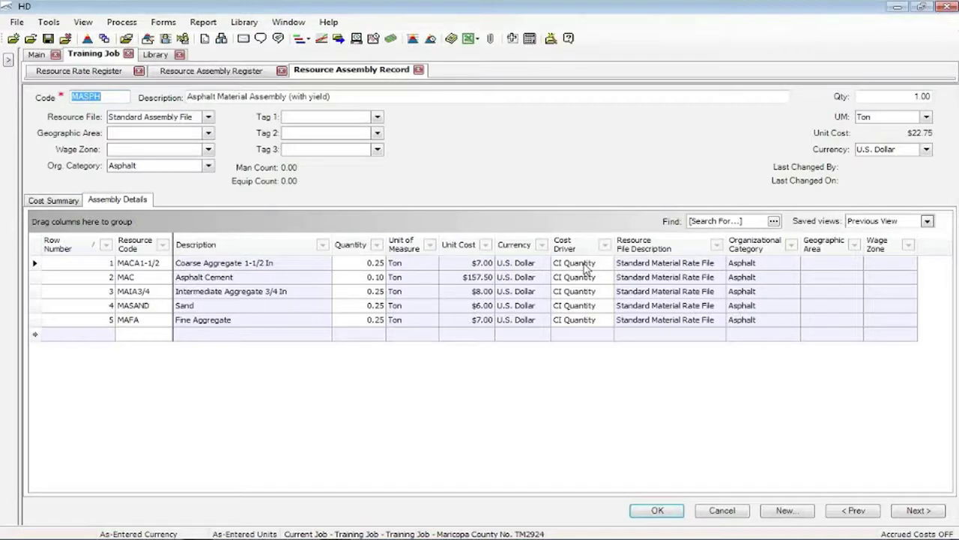
{"action": "left_click", "coordinate": [722, 509]}
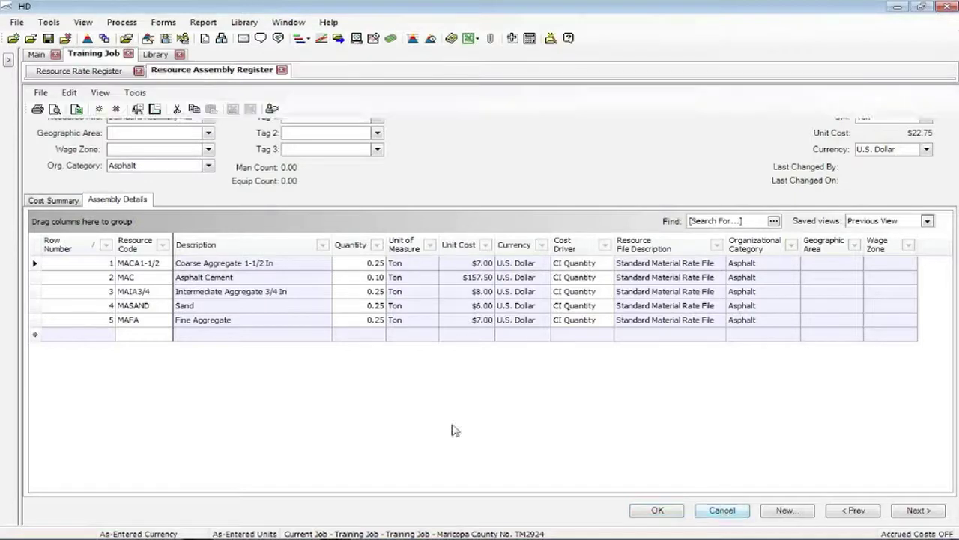
Examine the components and cost drivers of the Pipe Fitting Assembly CPIPEM and close its record without changes
{"action": "left_click", "coordinate": [32, 230]}
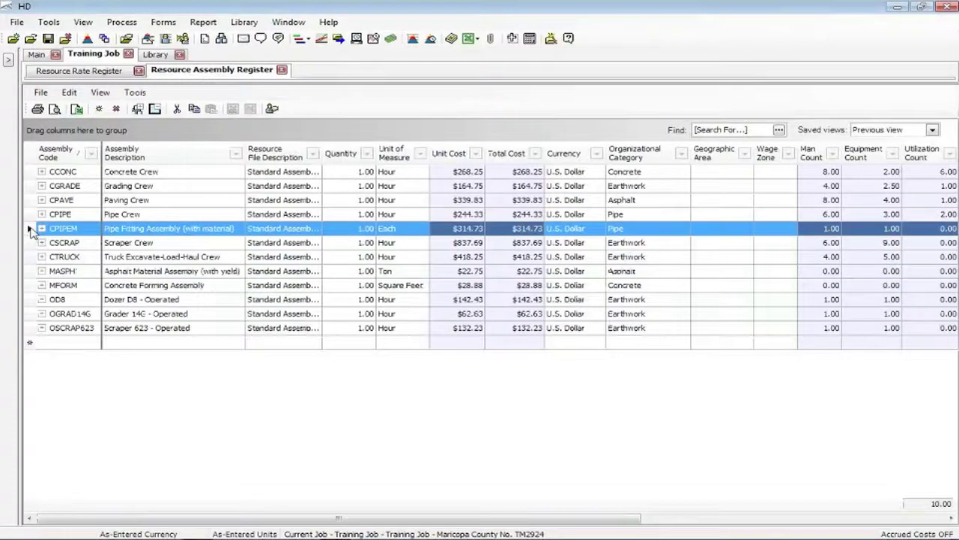
{"action": "right_click", "coordinate": [32, 231]}
{"action": "left_click", "coordinate": [101, 238]}
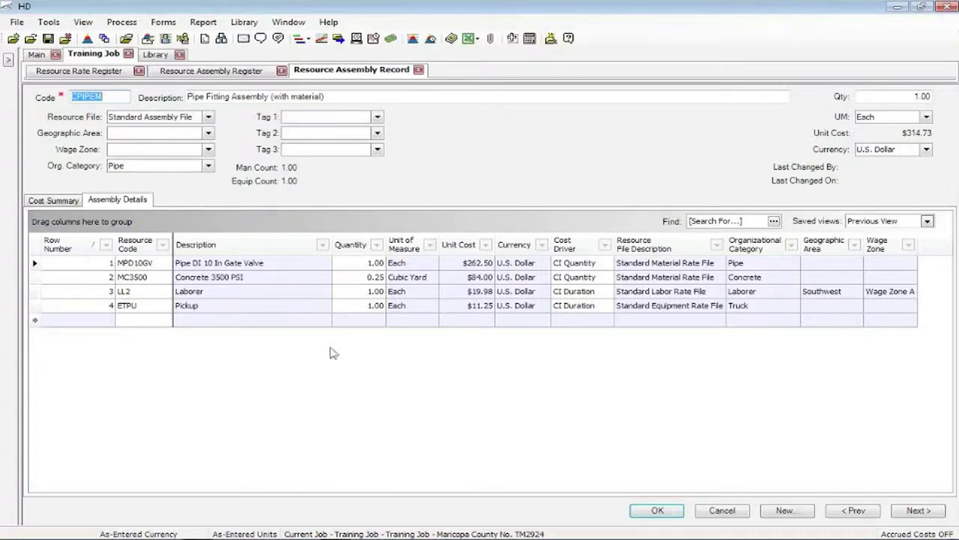
{"action": "left_click", "coordinate": [723, 510]}
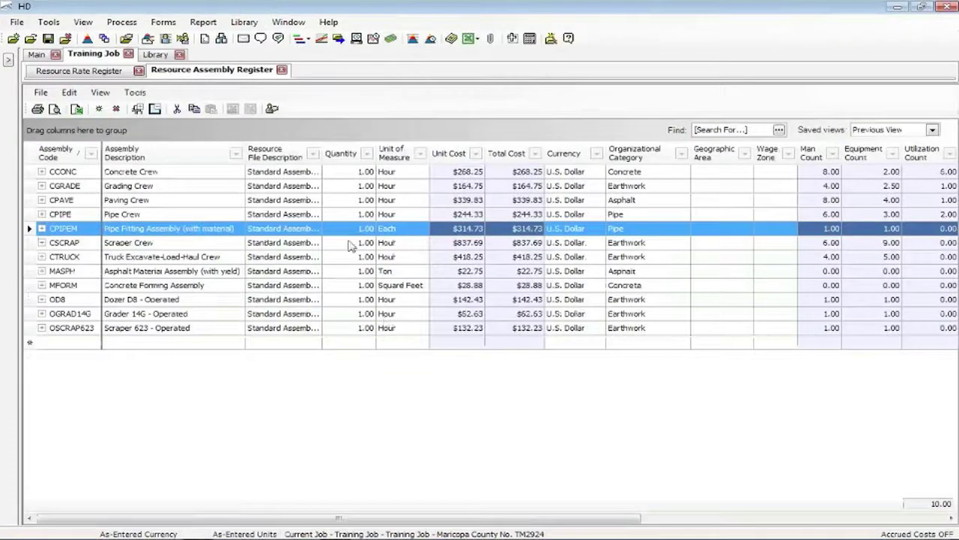